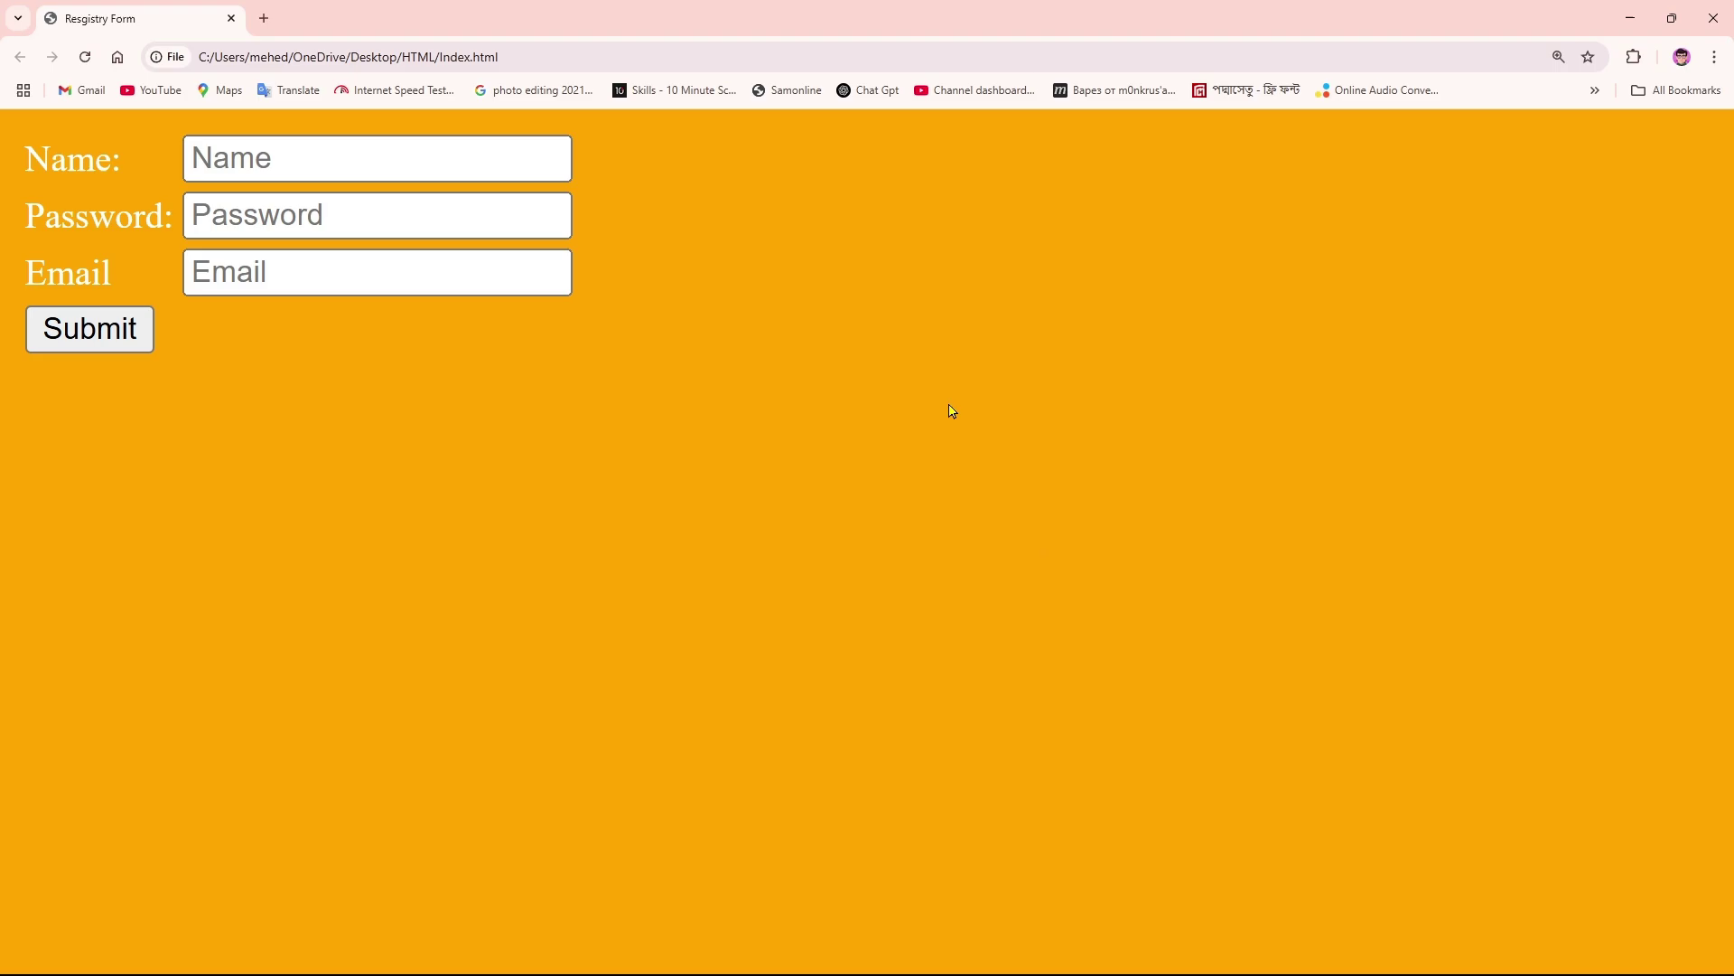
Bring up Index.html in Sublime Text, enlarge the font, and place the caret after <body>.
left_click(1009, 955)
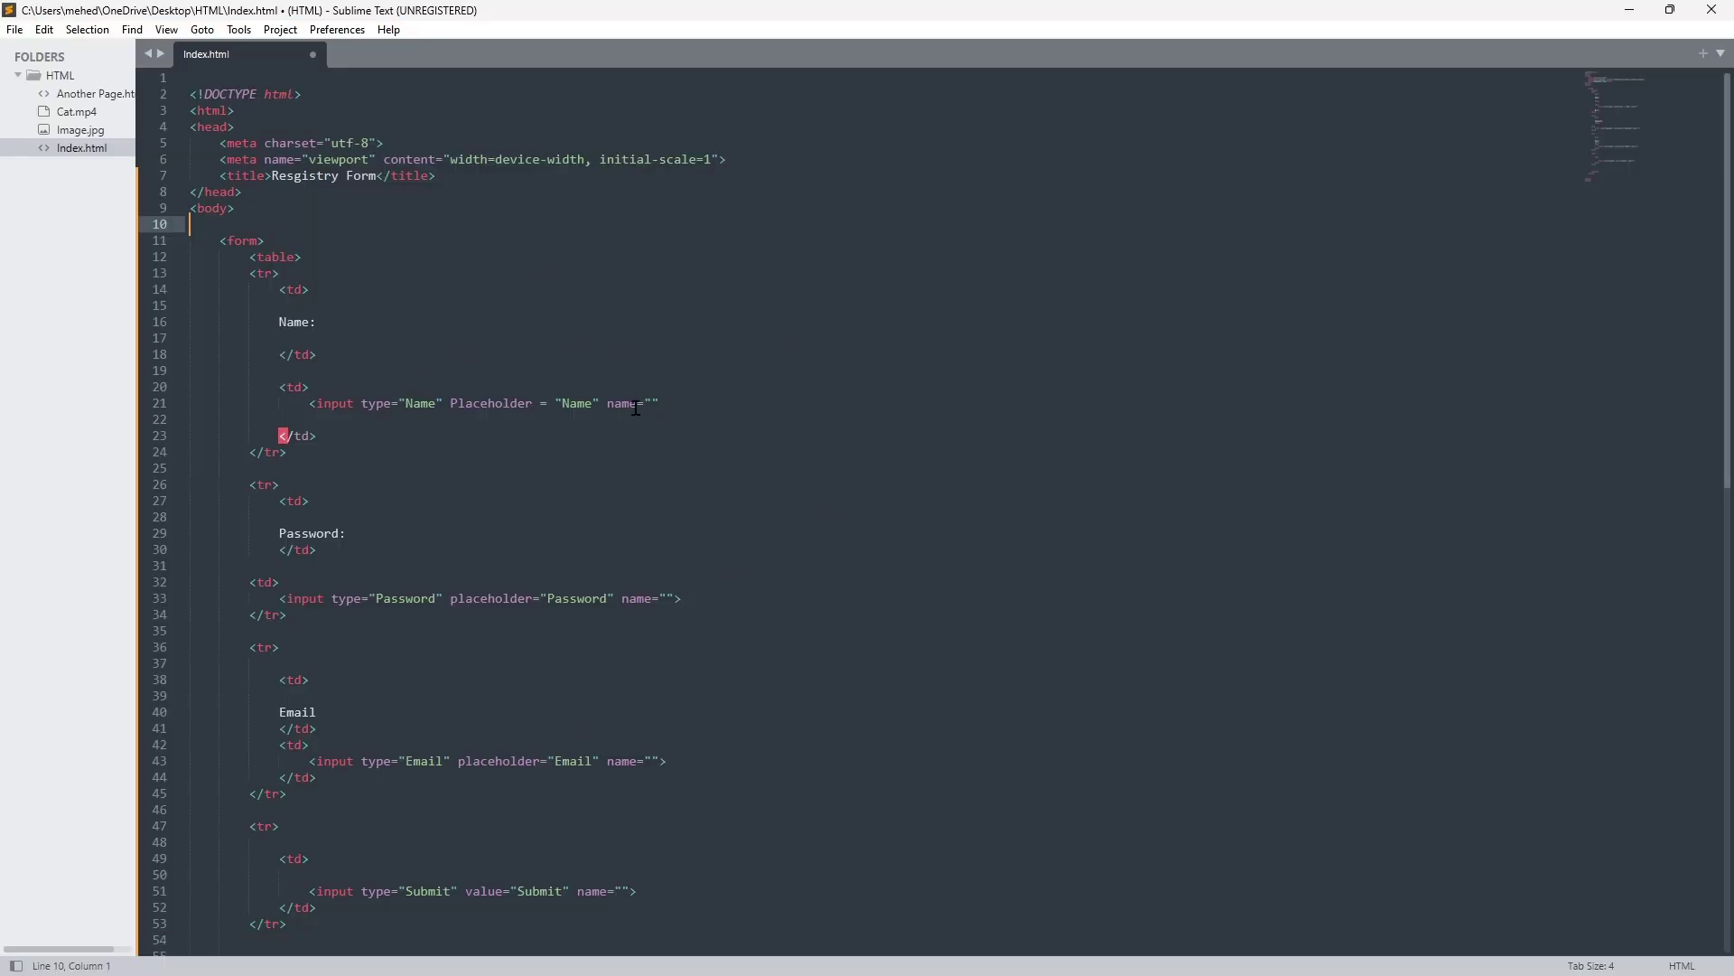
scroll(712, 460, "down", 3)
scroll(747, 553, "down", 4)
scroll(744, 553, "up", 6)
scroll(744, 553, "up", 1)
key("ctrl+plus")
key("ctrl+plus")
key("ctrl+plus")
key("ctrl+plus")
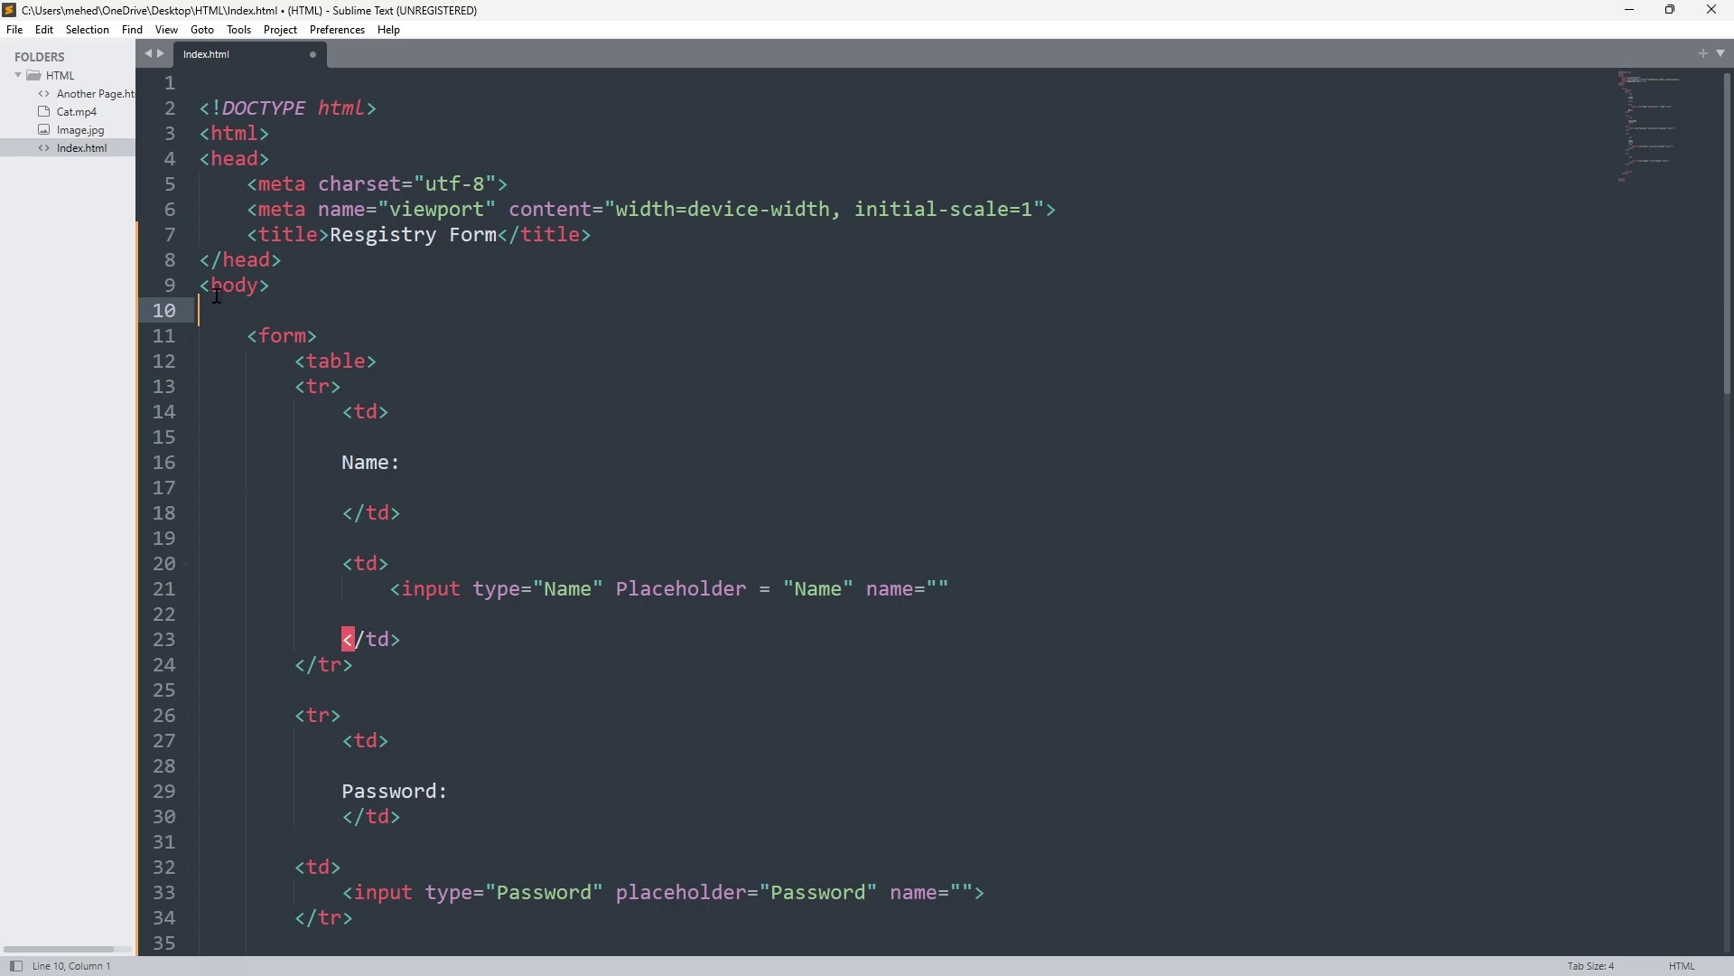
left_click(275, 288)
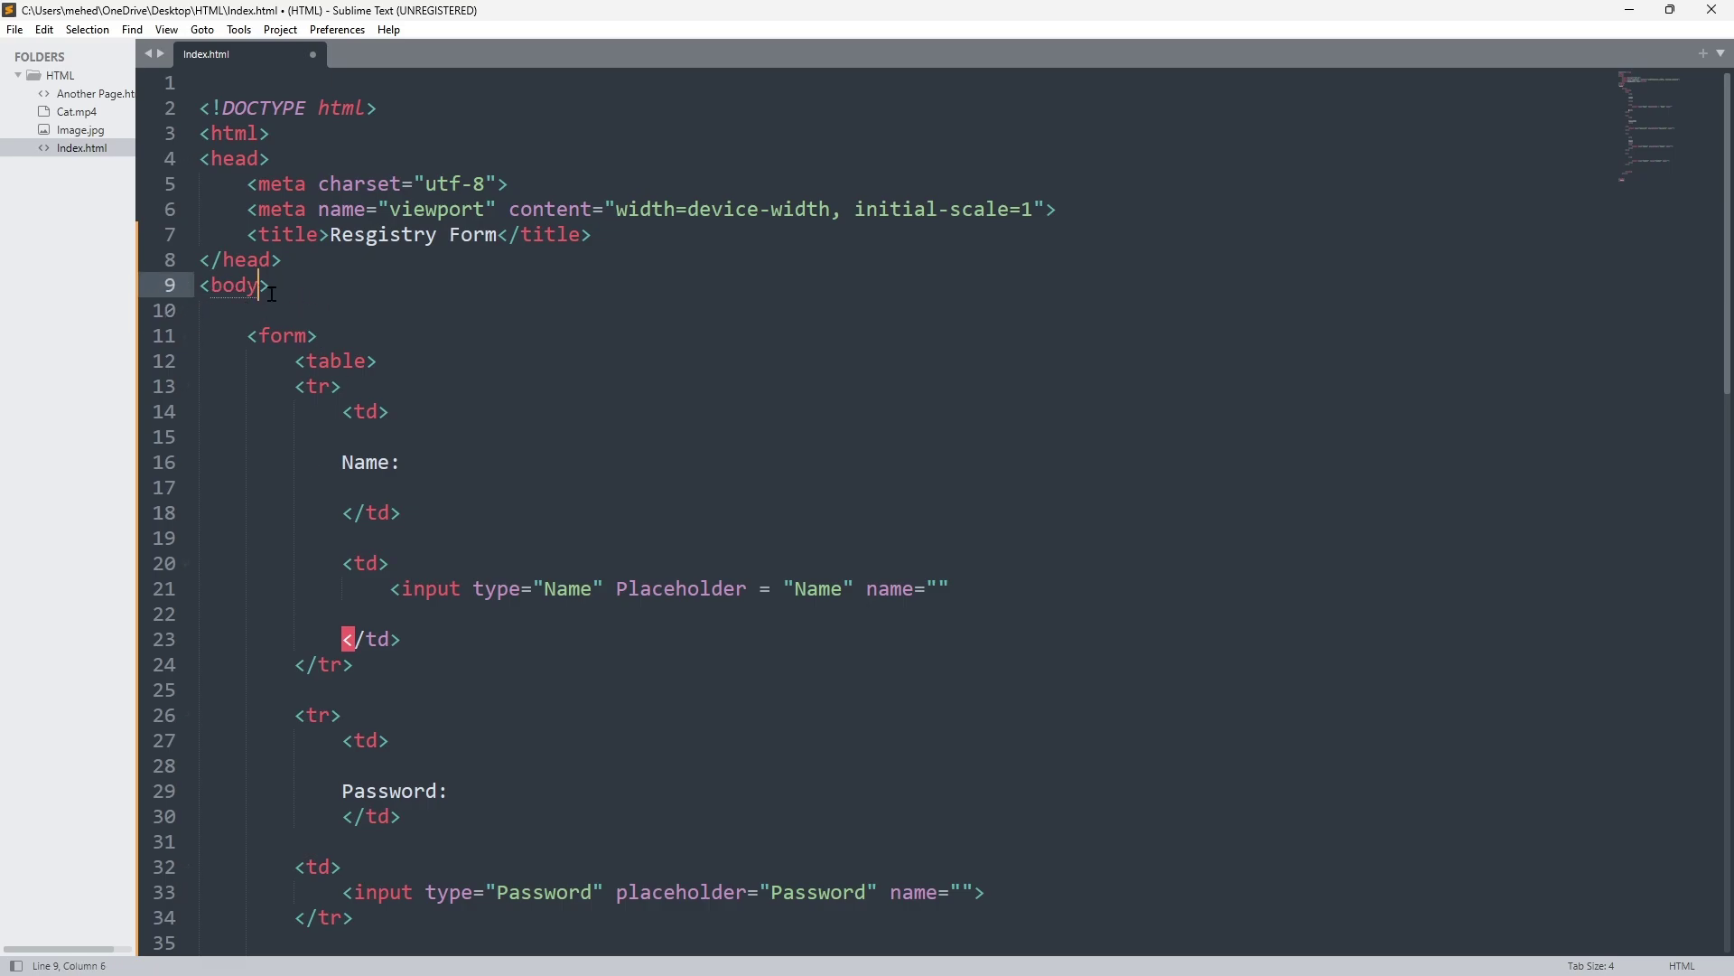
Insert an empty <style> block after <body> without the type="text/css" attribute, with blank lines inside.
key("Return")
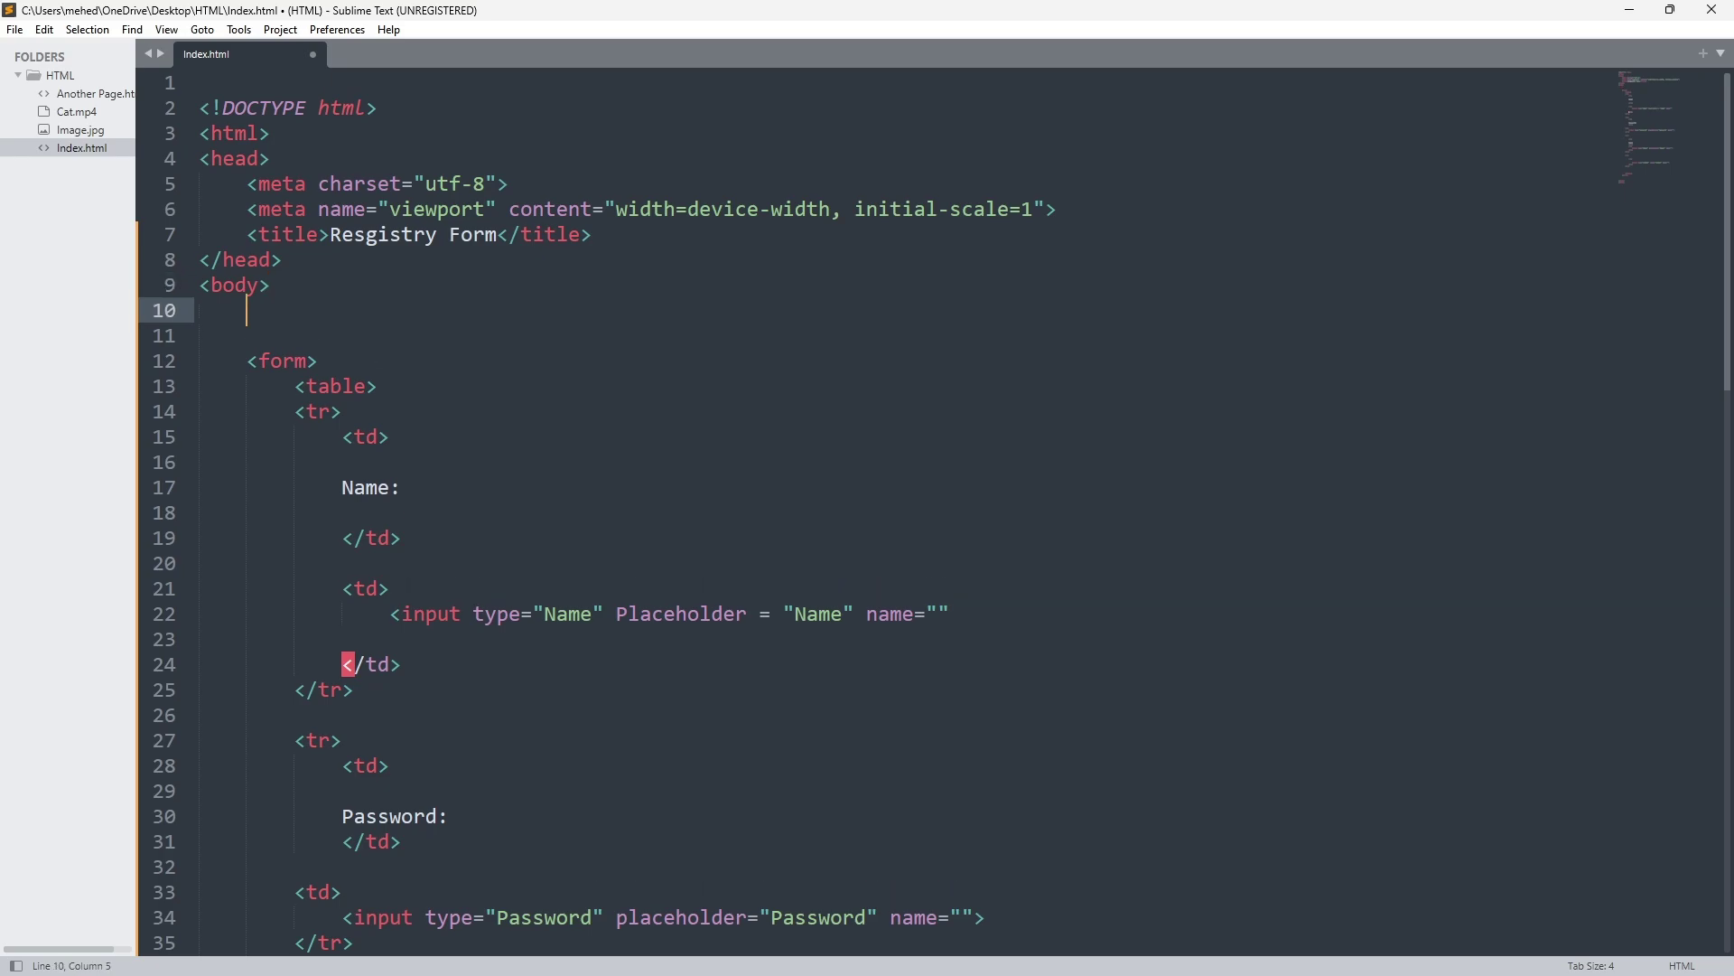
type("<st")
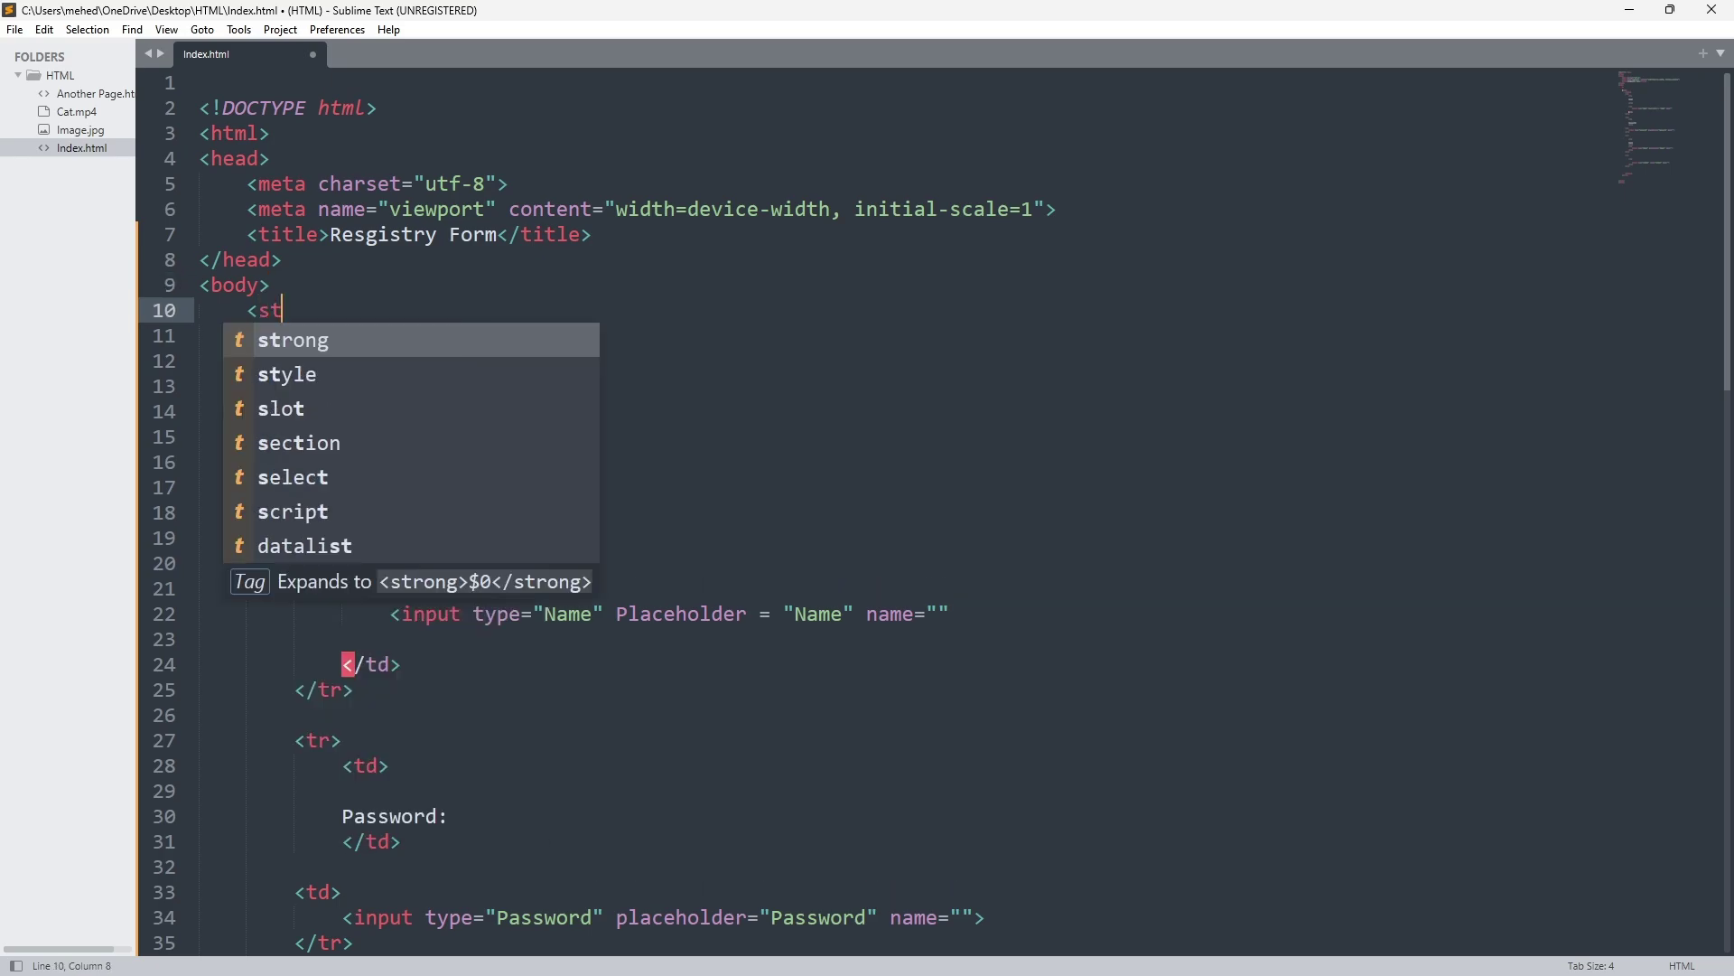
type("yl")
key("Return")
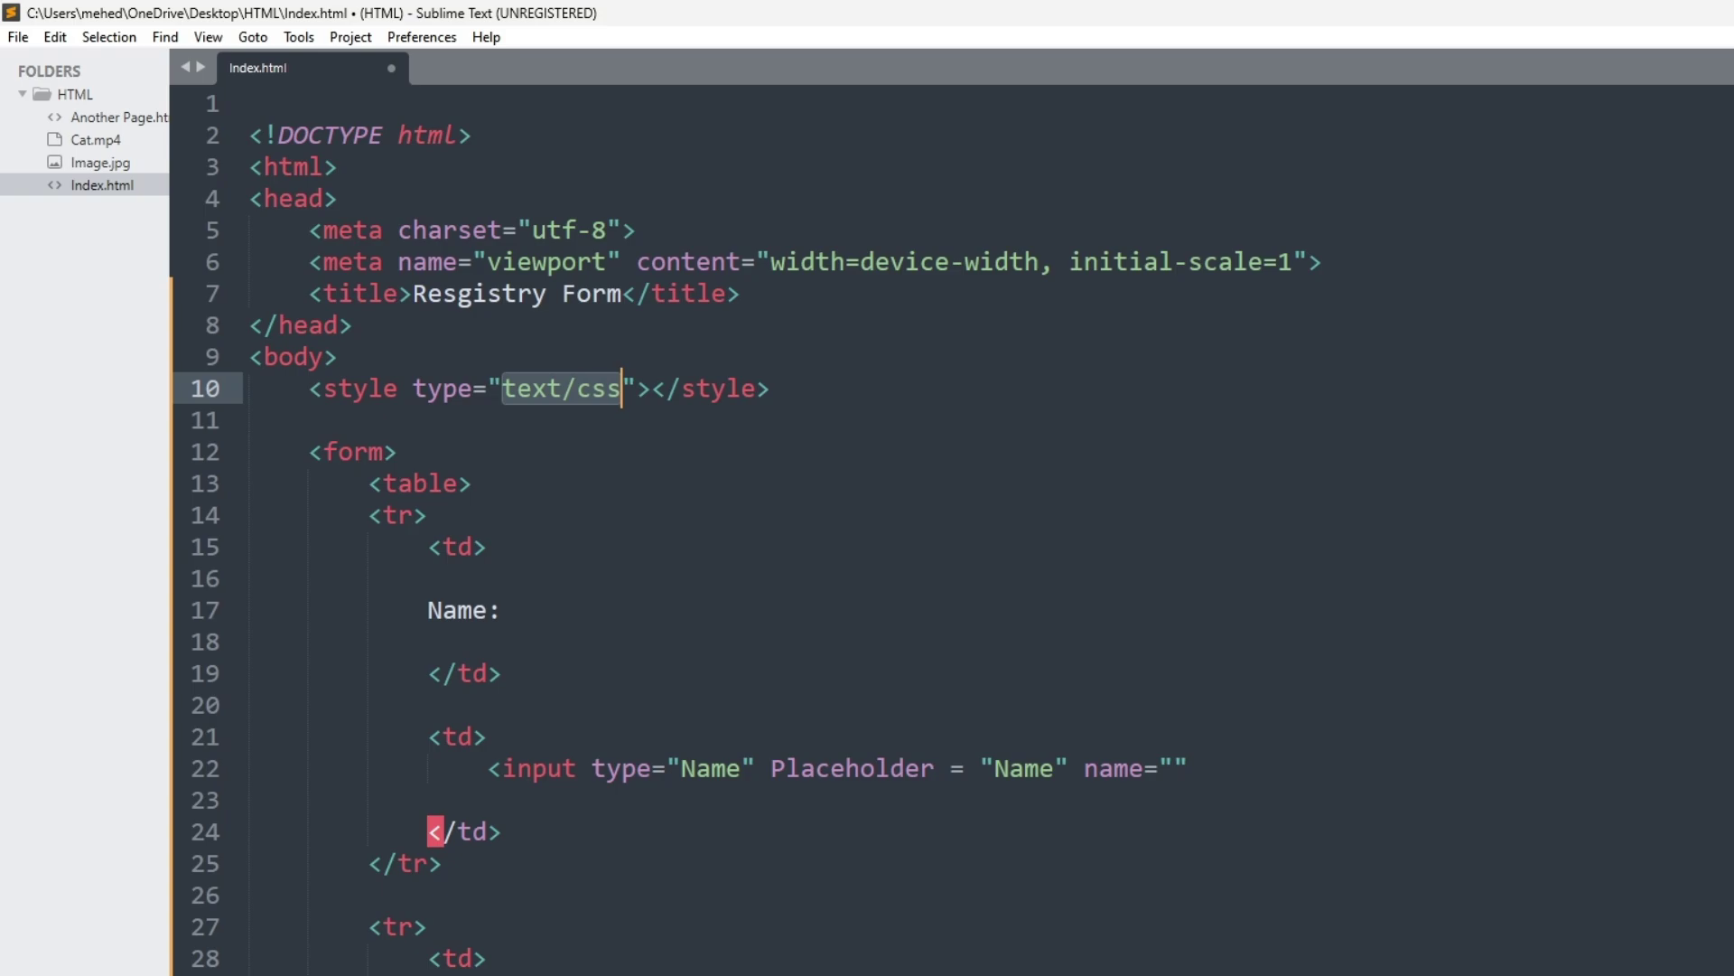
key("Right")
key("Right")
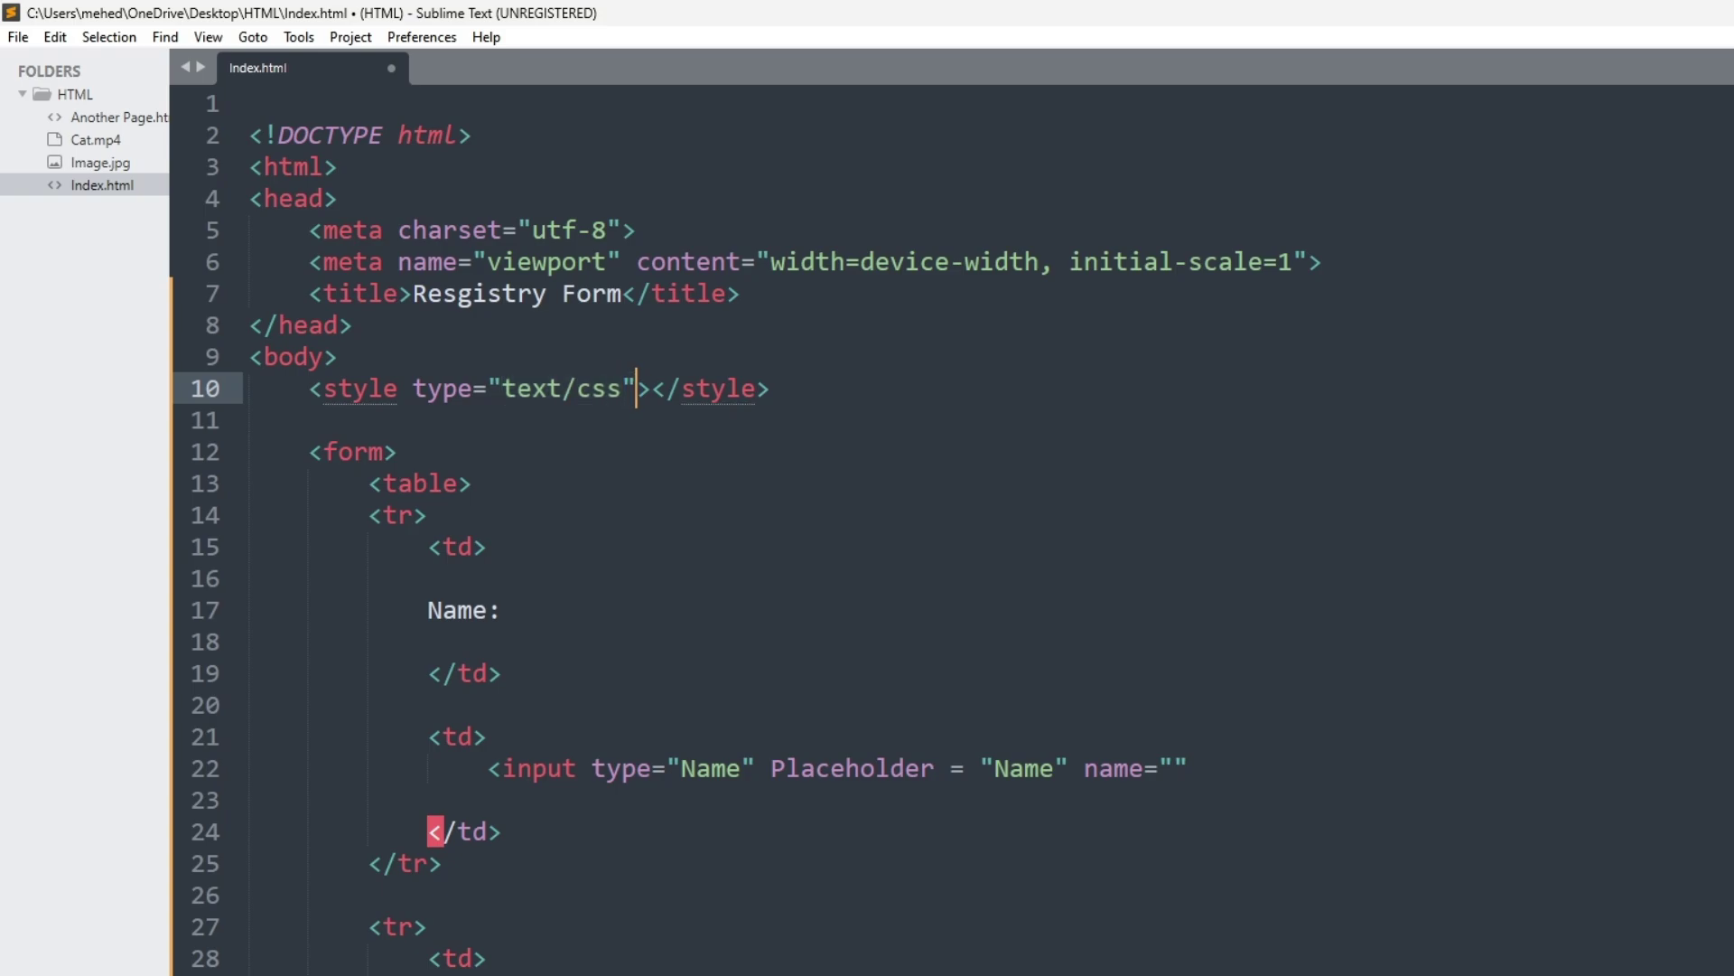
key("BackSpace")
key("BackSpace")
key("BackSpace")
key("BackSpace")
key("BackSpace")
key("BackSpace")
key("BackSpace")
key("BackSpace")
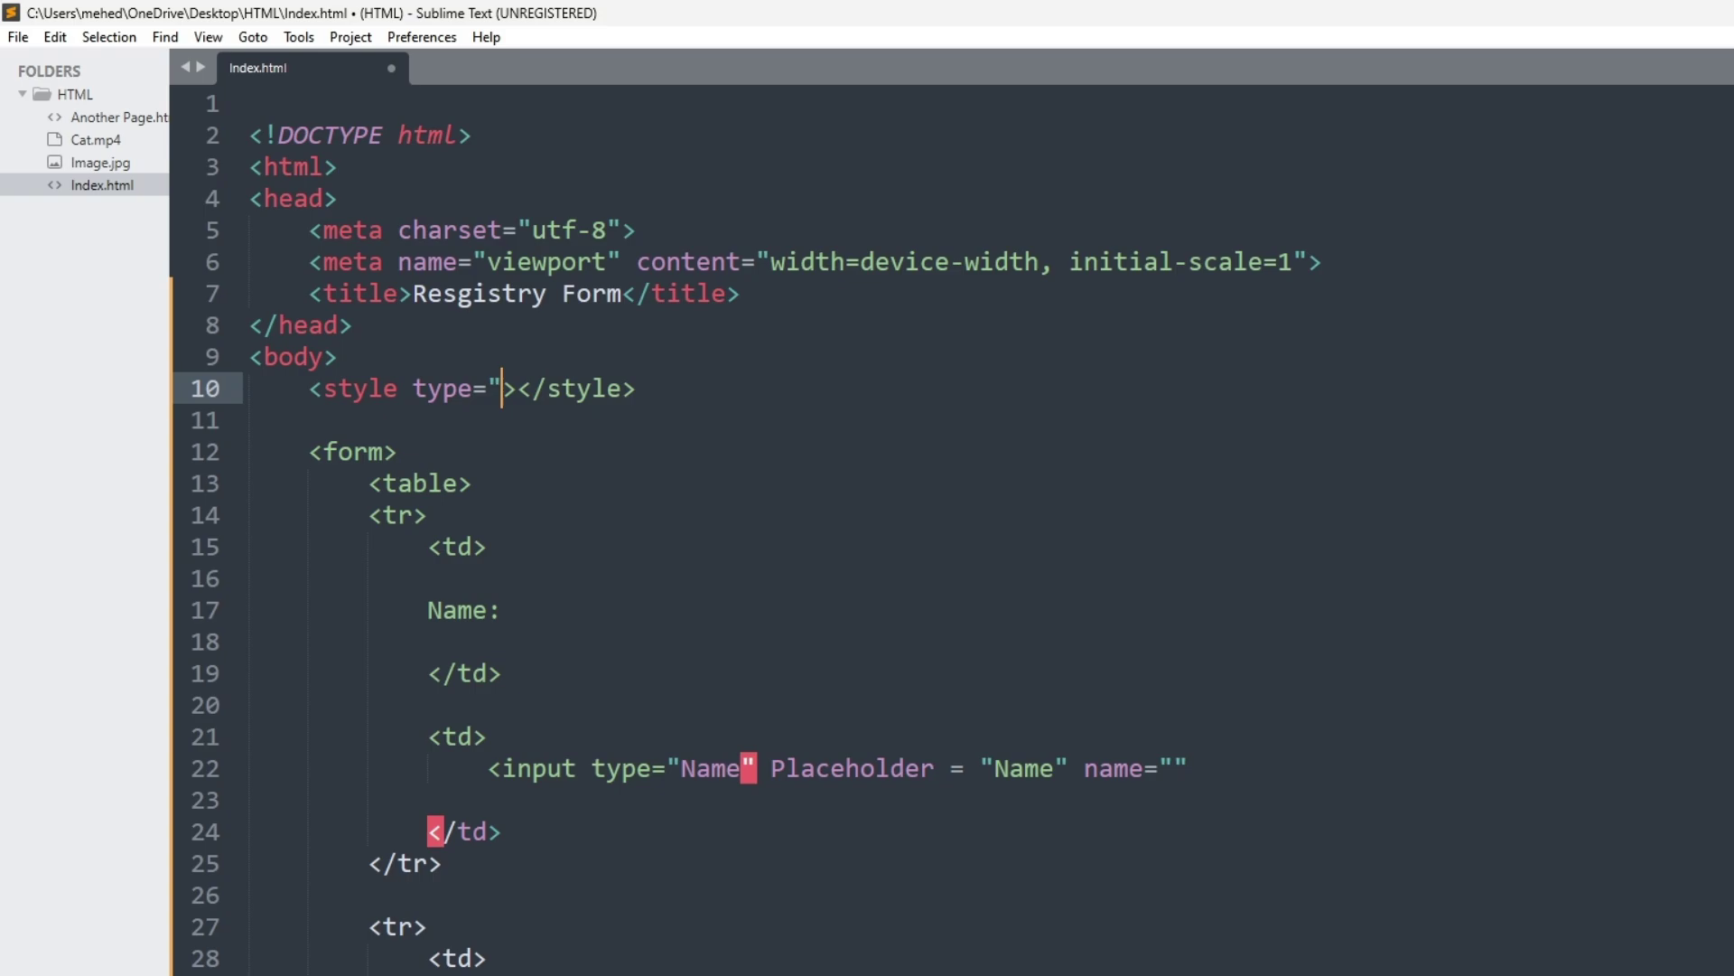
key("BackSpace")
key("BackSpace")
key("BackSpace")
key("BackSpace")
key("BackSpace")
key("BackSpace")
key("BackSpace")
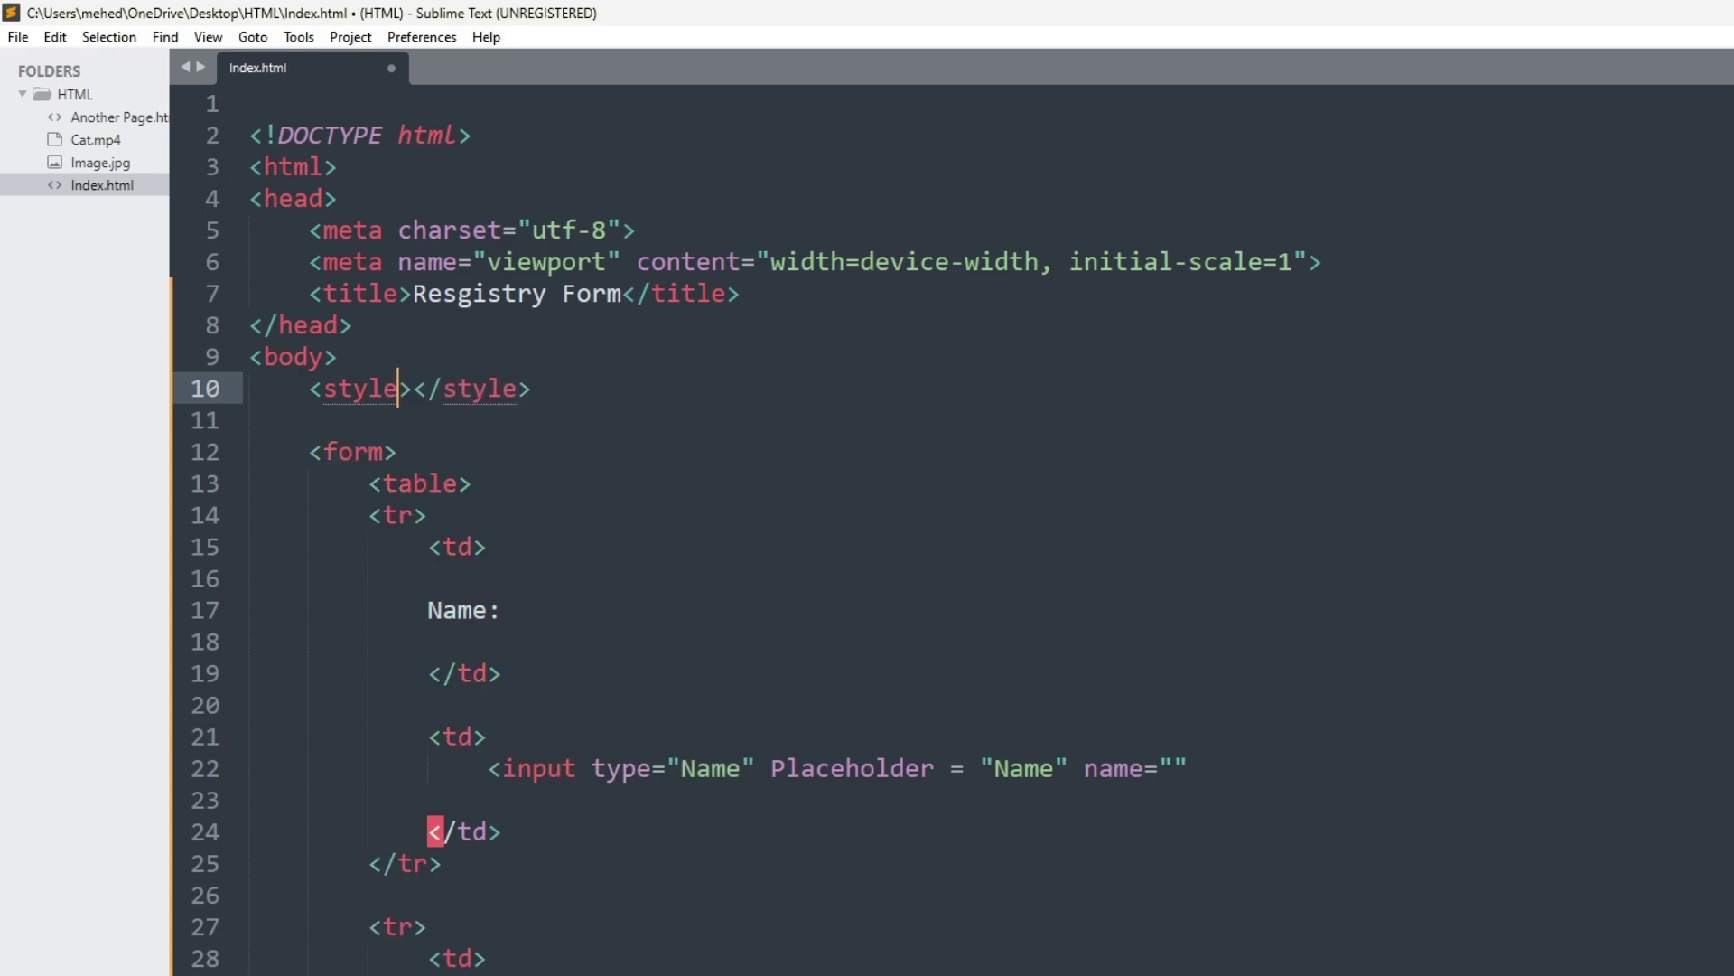
key("Right")
key("Return")
key("Return")
key("Return")
key("Return")
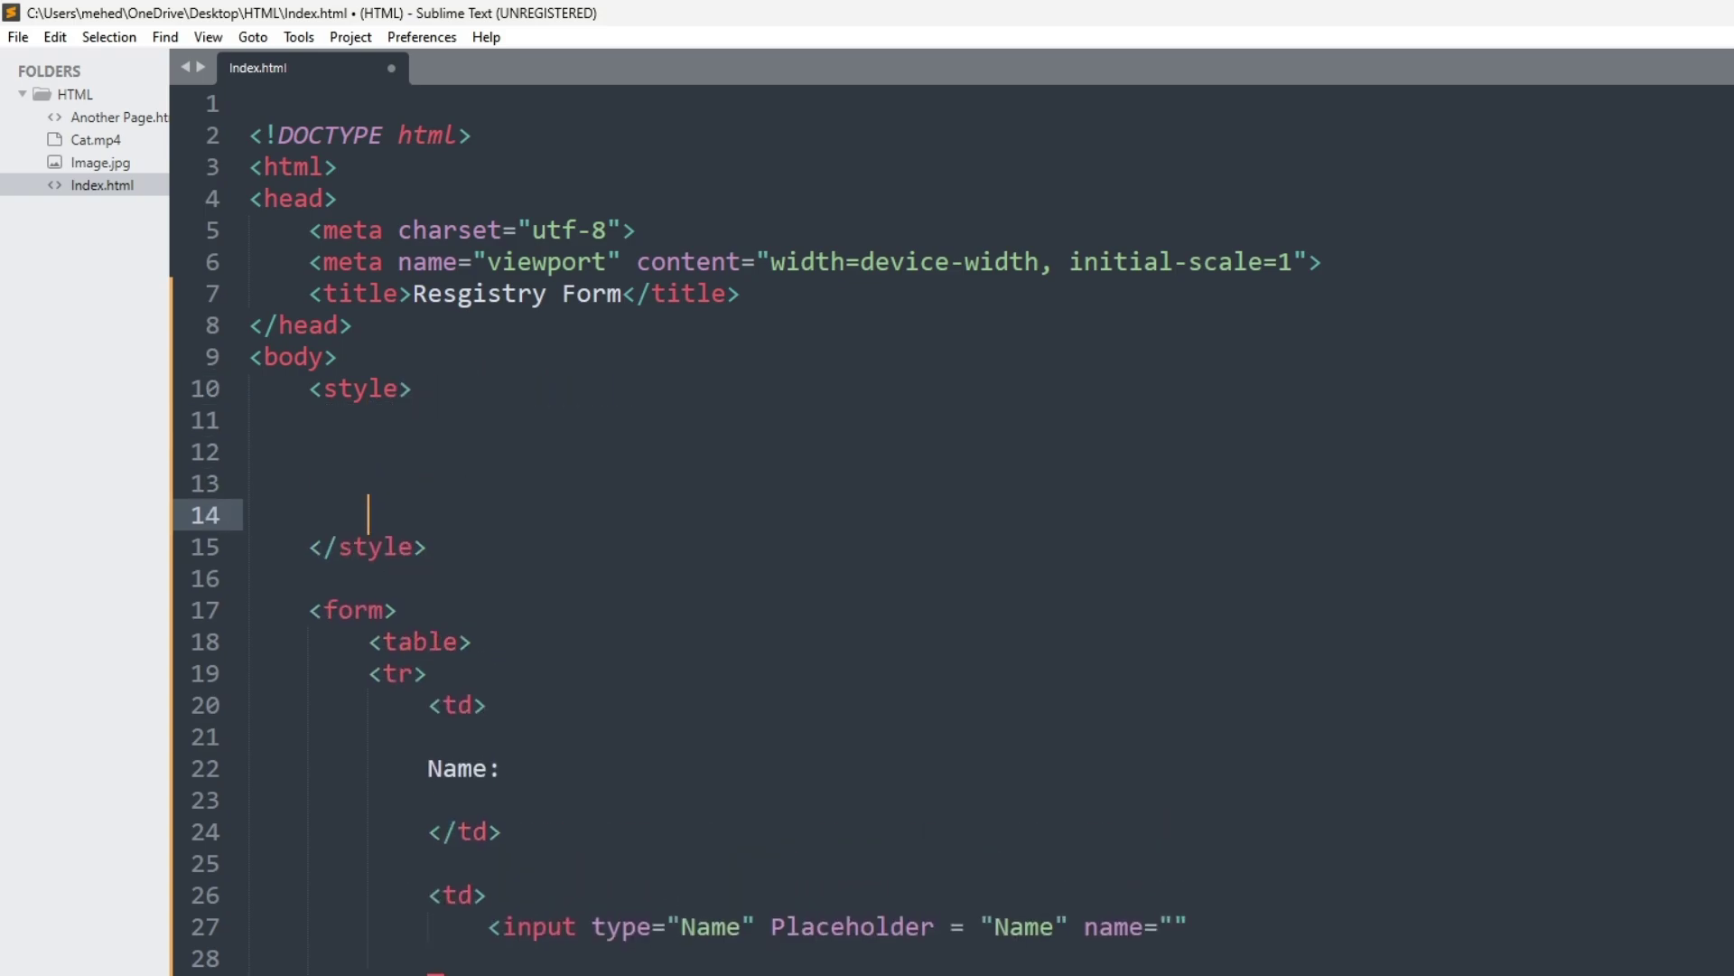
key("Up")
key("Up")
key("Up")
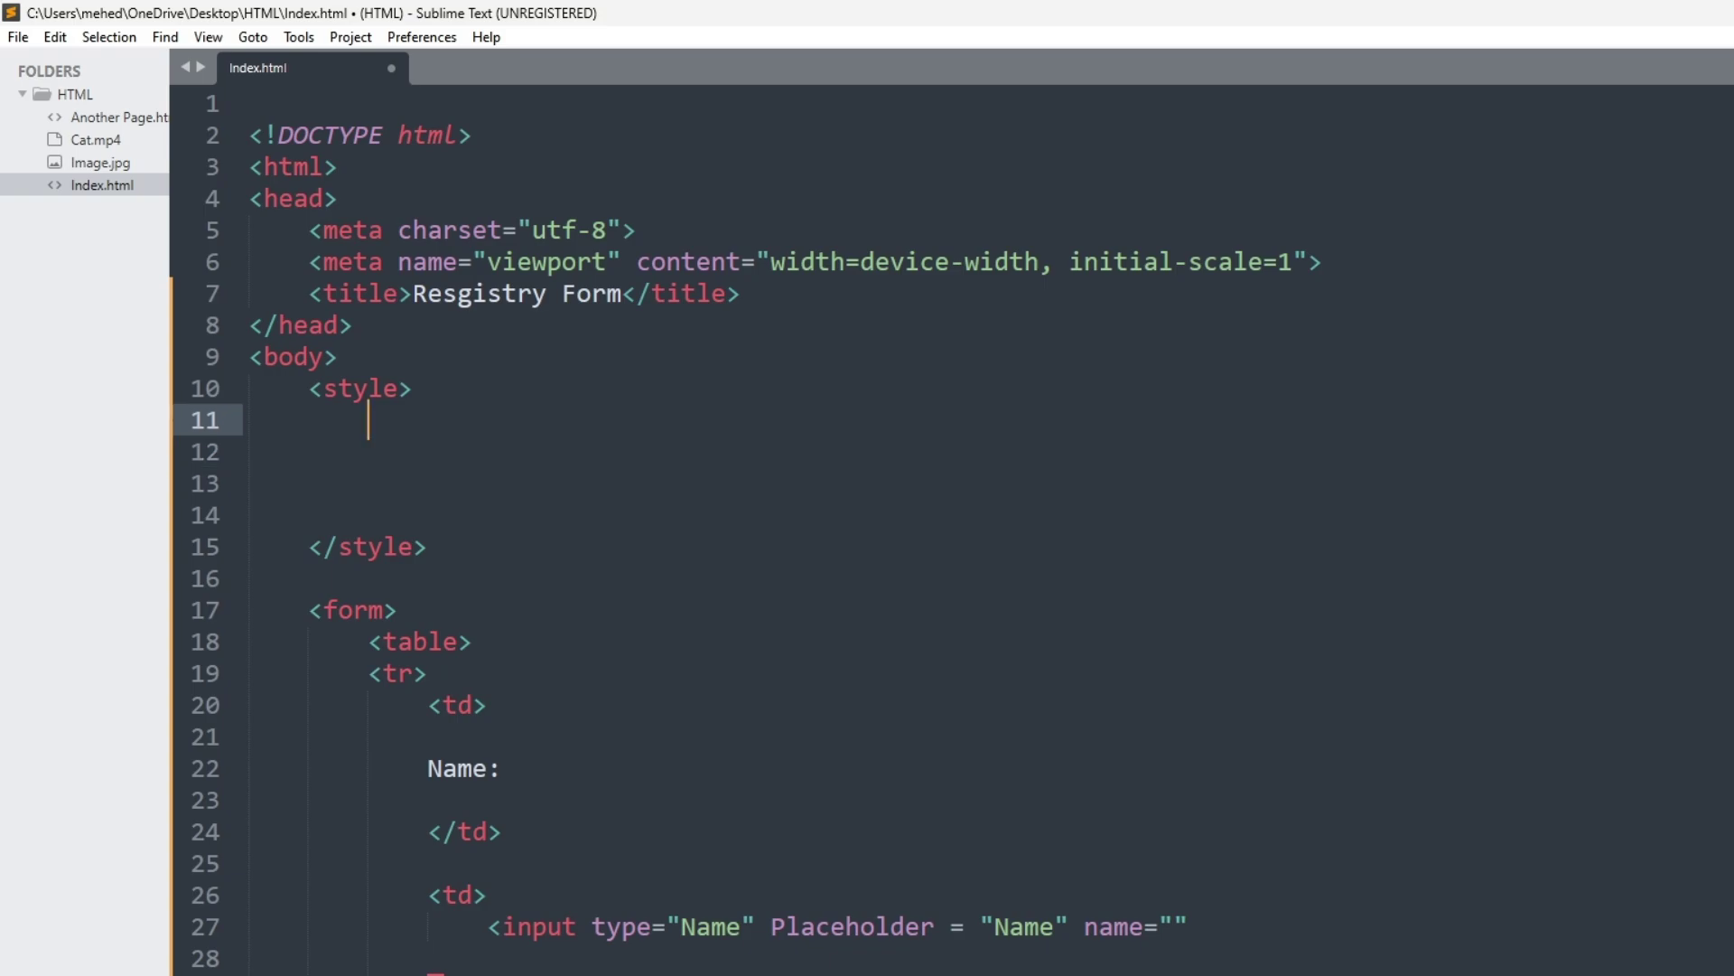
type("bo")
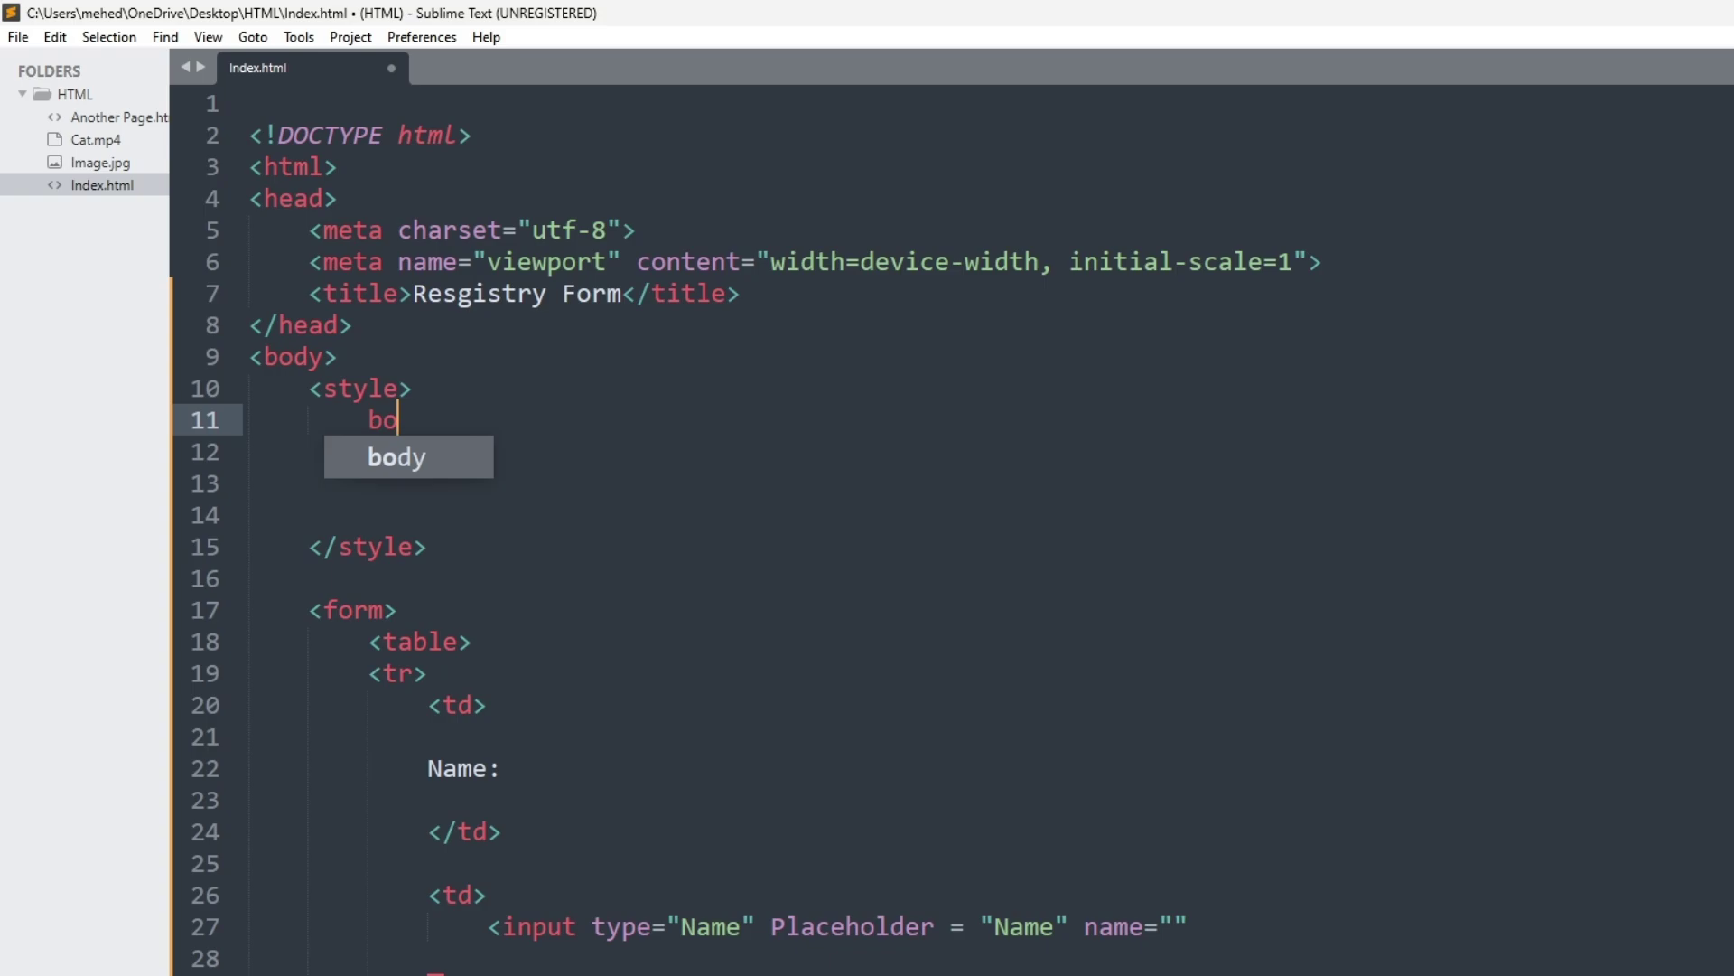
type("dy")
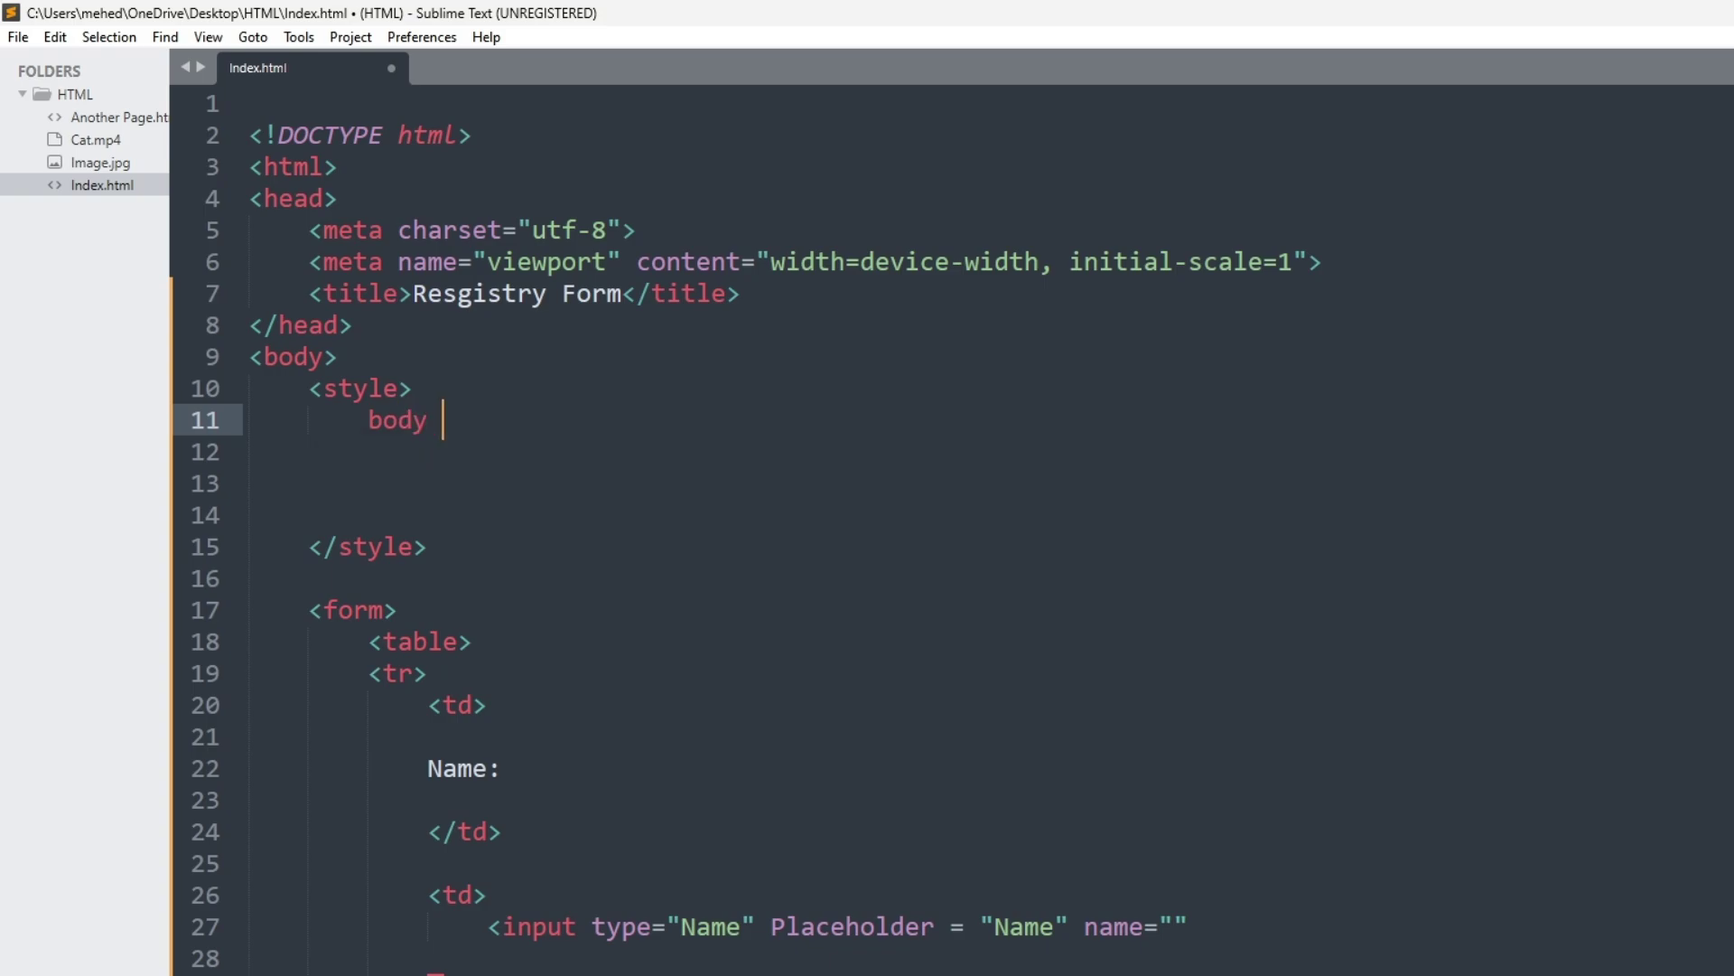
type(" {")
Add an empty body { } rule inside the style block with blank lines between its braces.
key("Return")
key("Return")
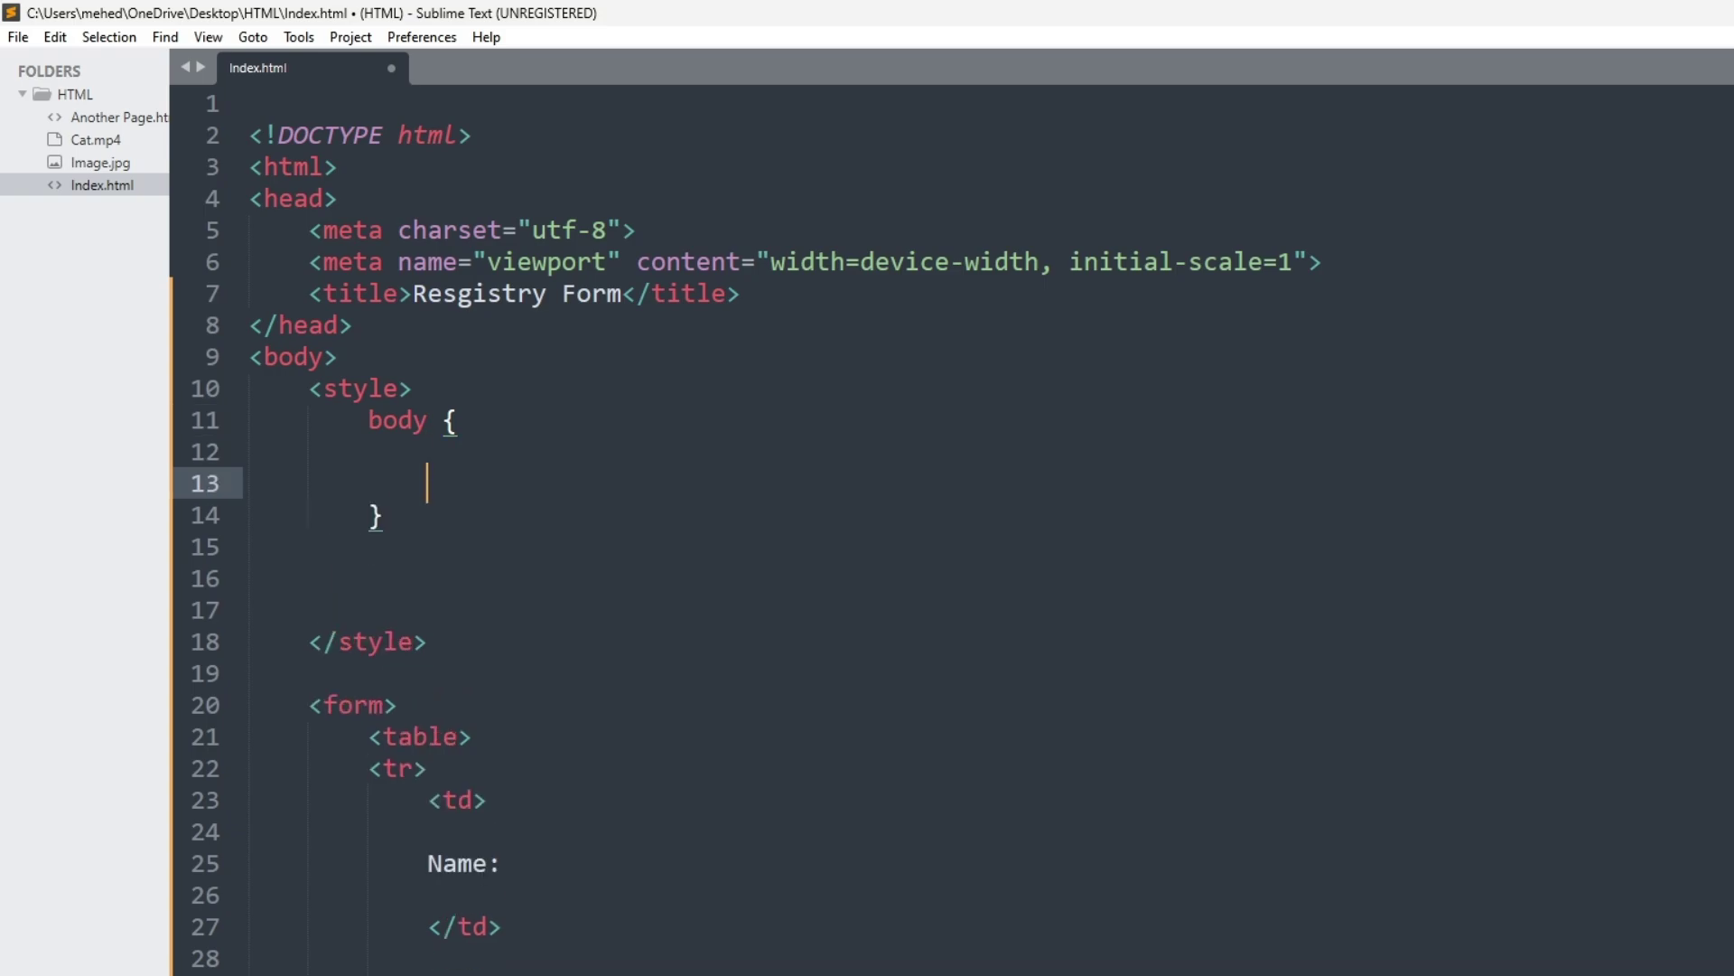
key("Return")
key("Up")
key("Up")
key("Up")
key("Right")
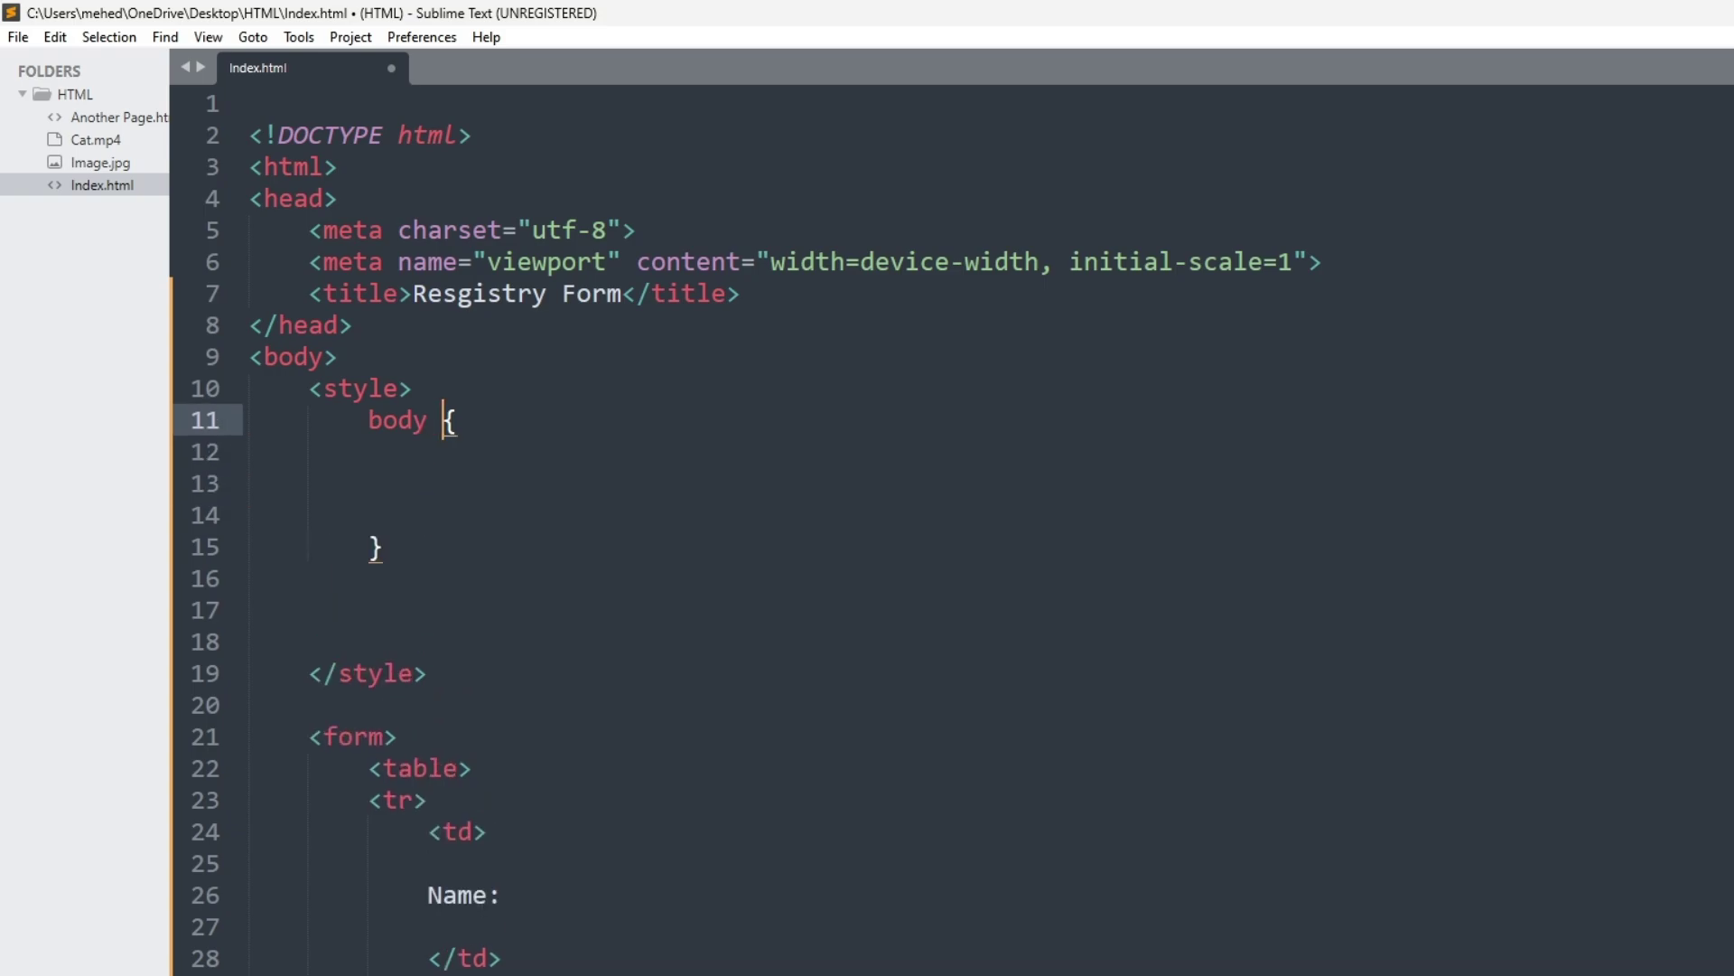
key("Right")
key("Return")
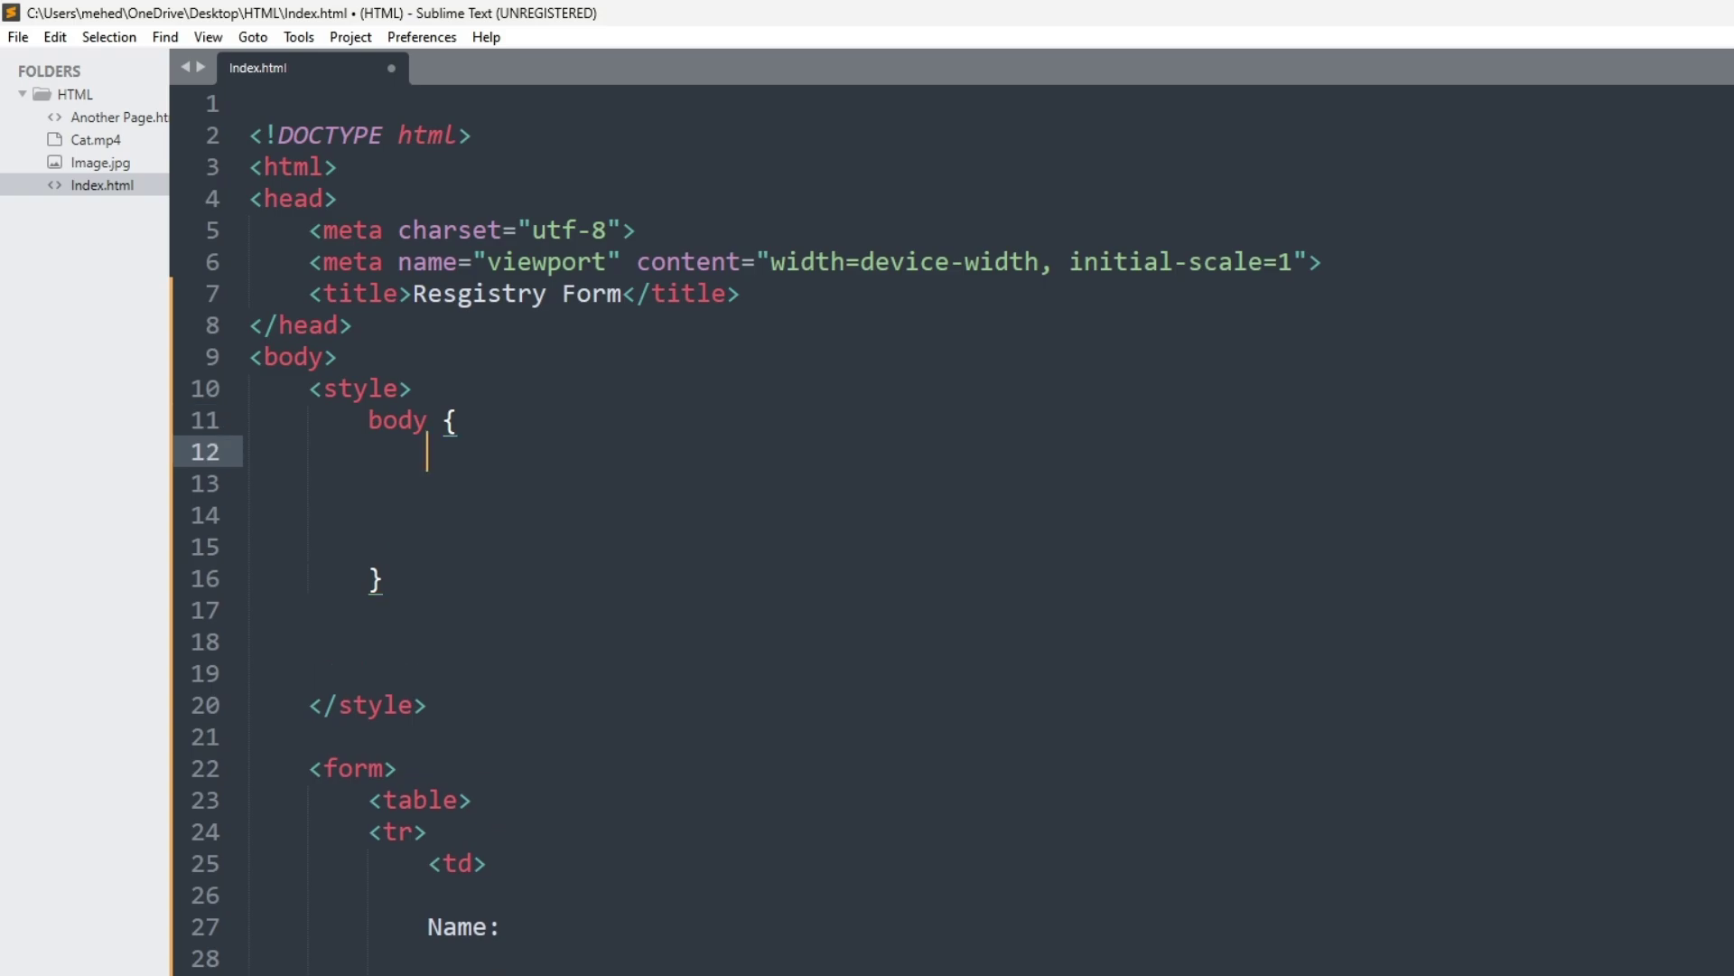
Add background: repeating-radial-gradient(); to the body rule, followed by a new blank line.
key("Return")
type("bac")
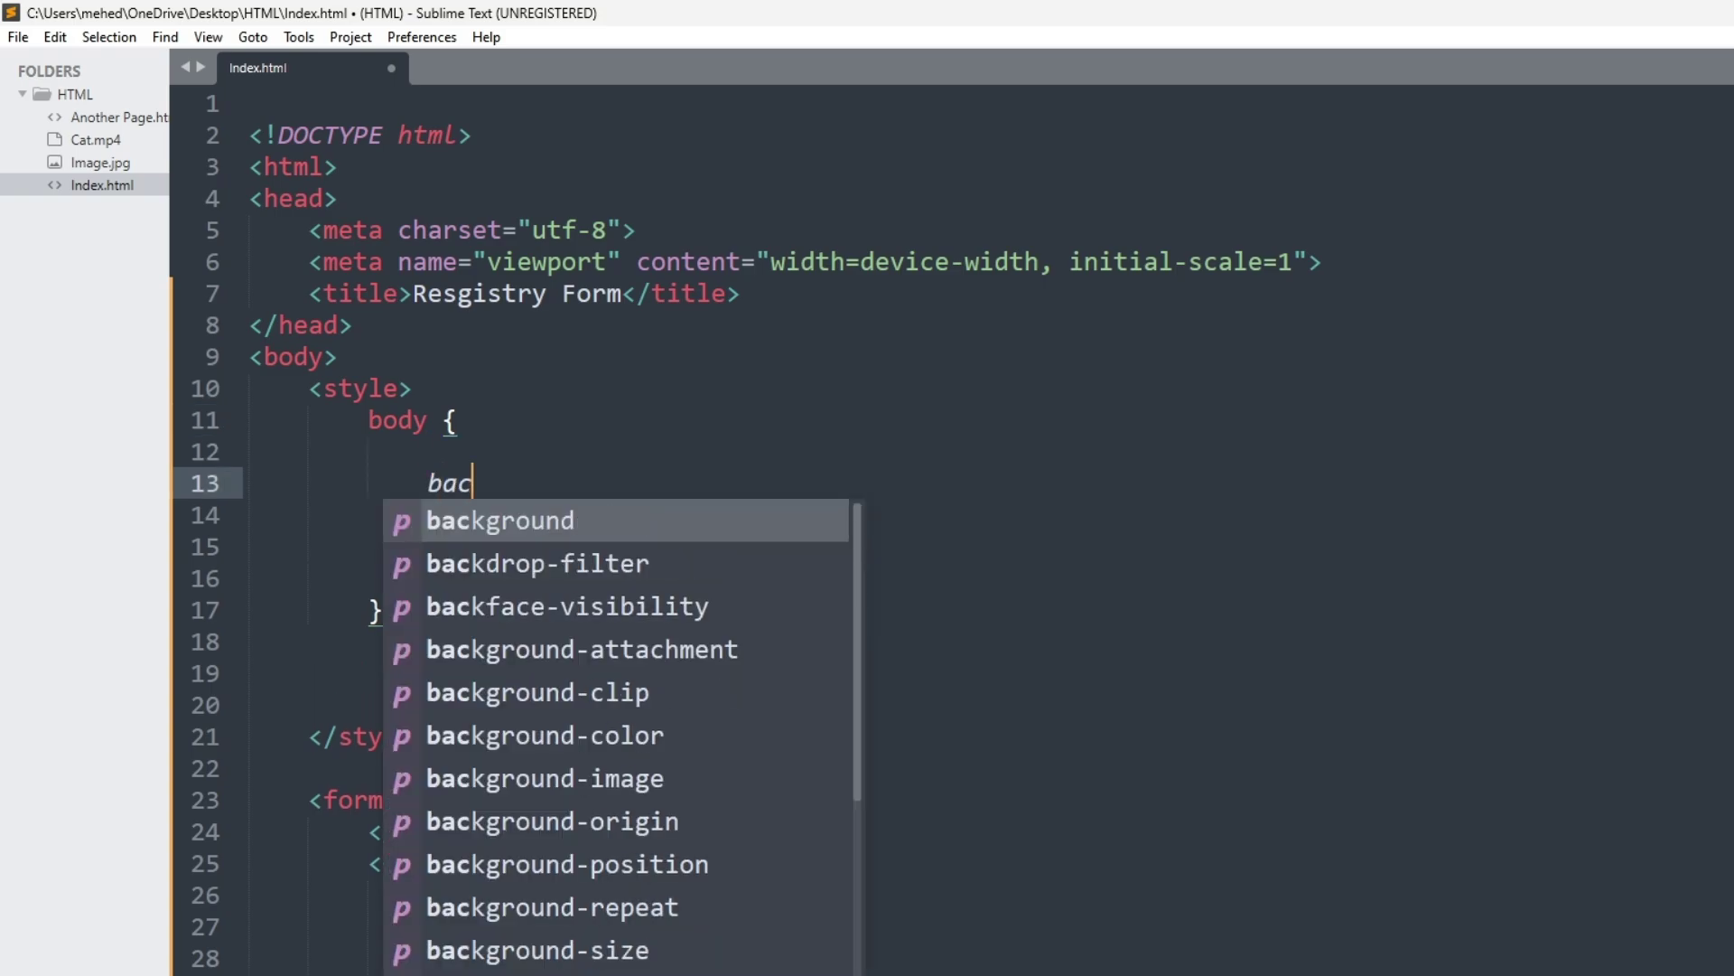
key("Return")
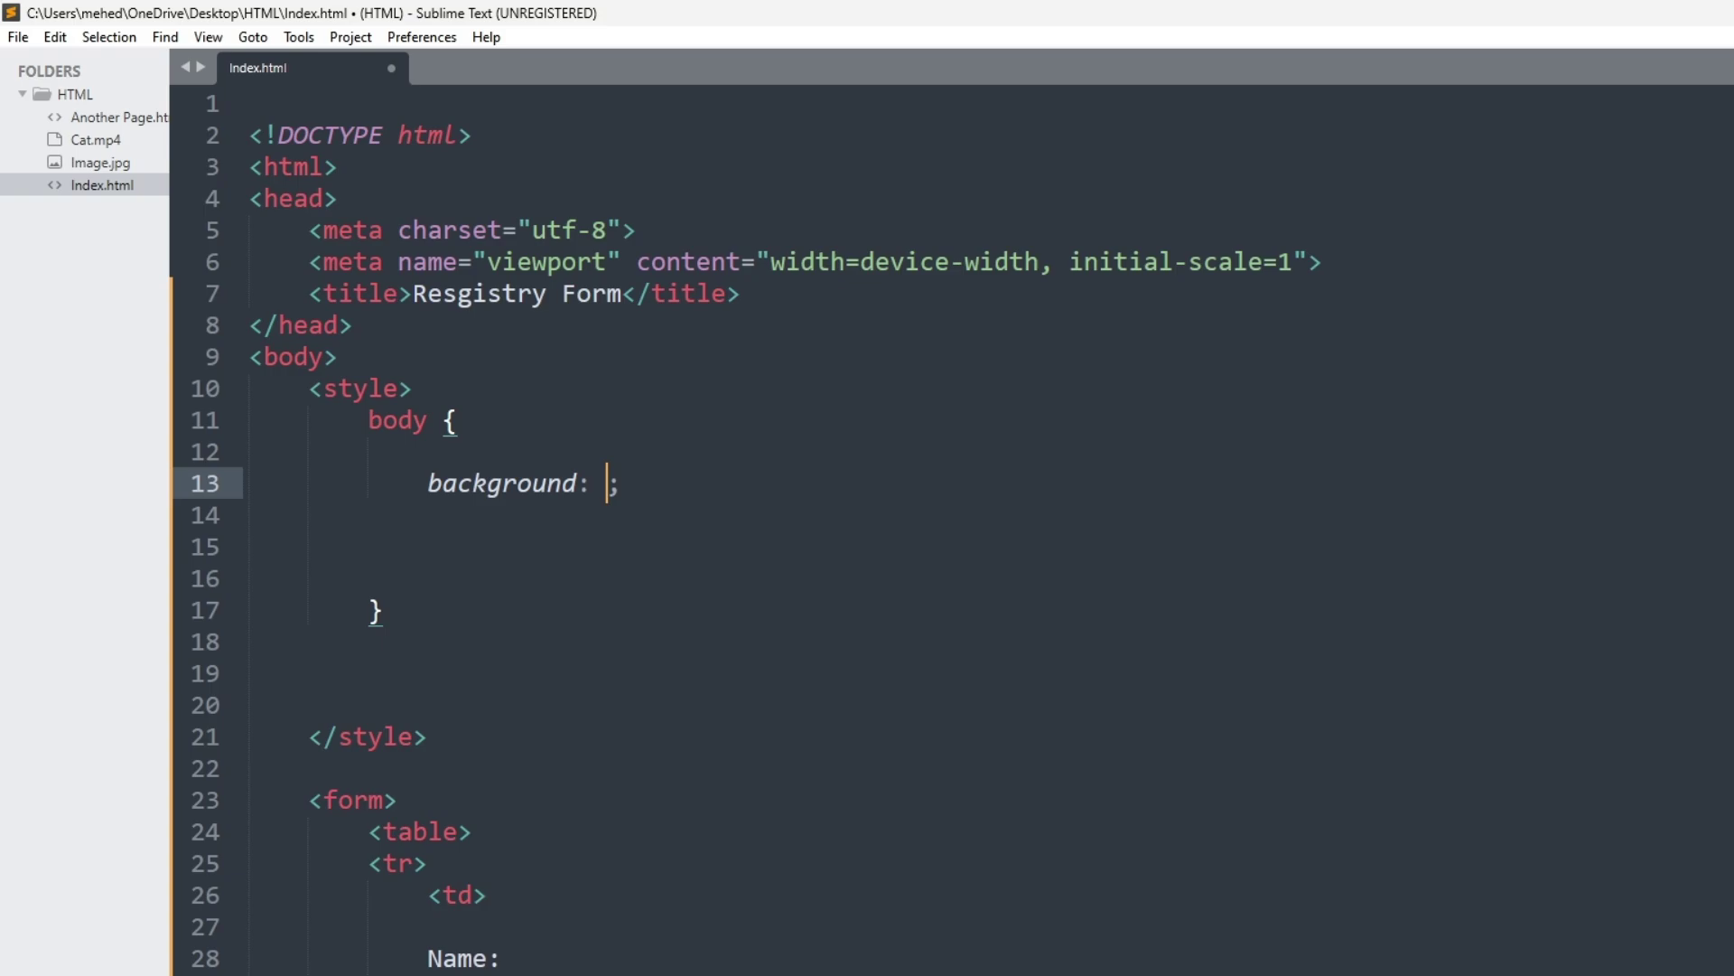
type("Re")
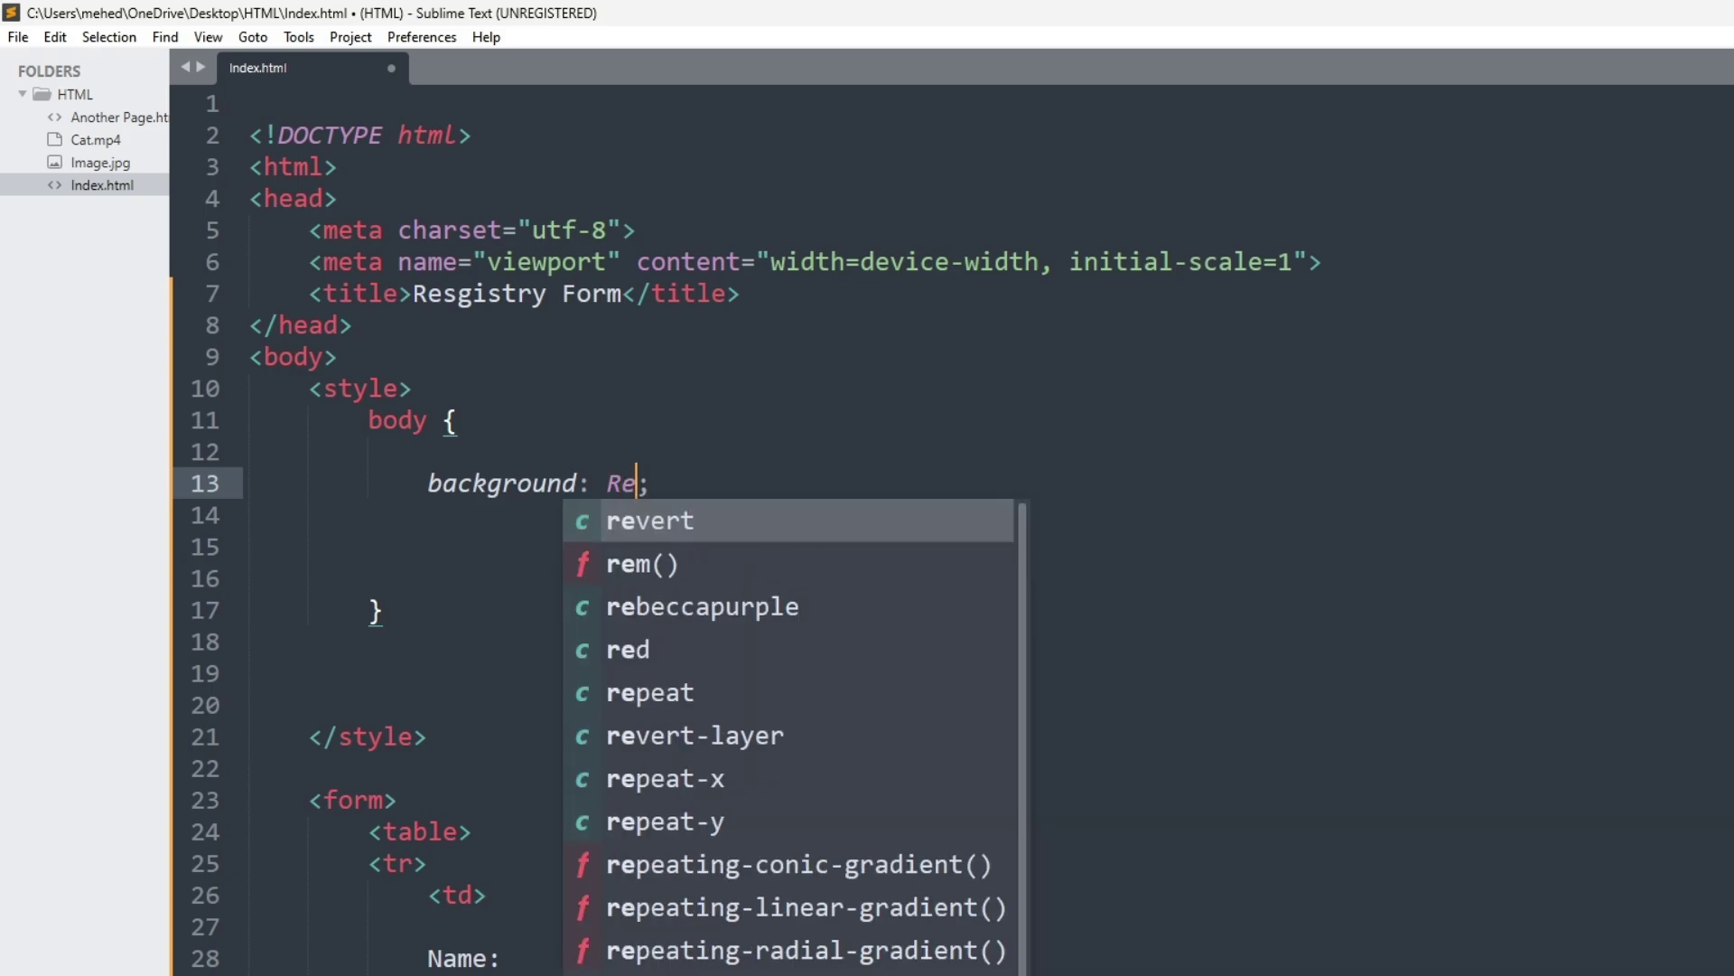
type("d")
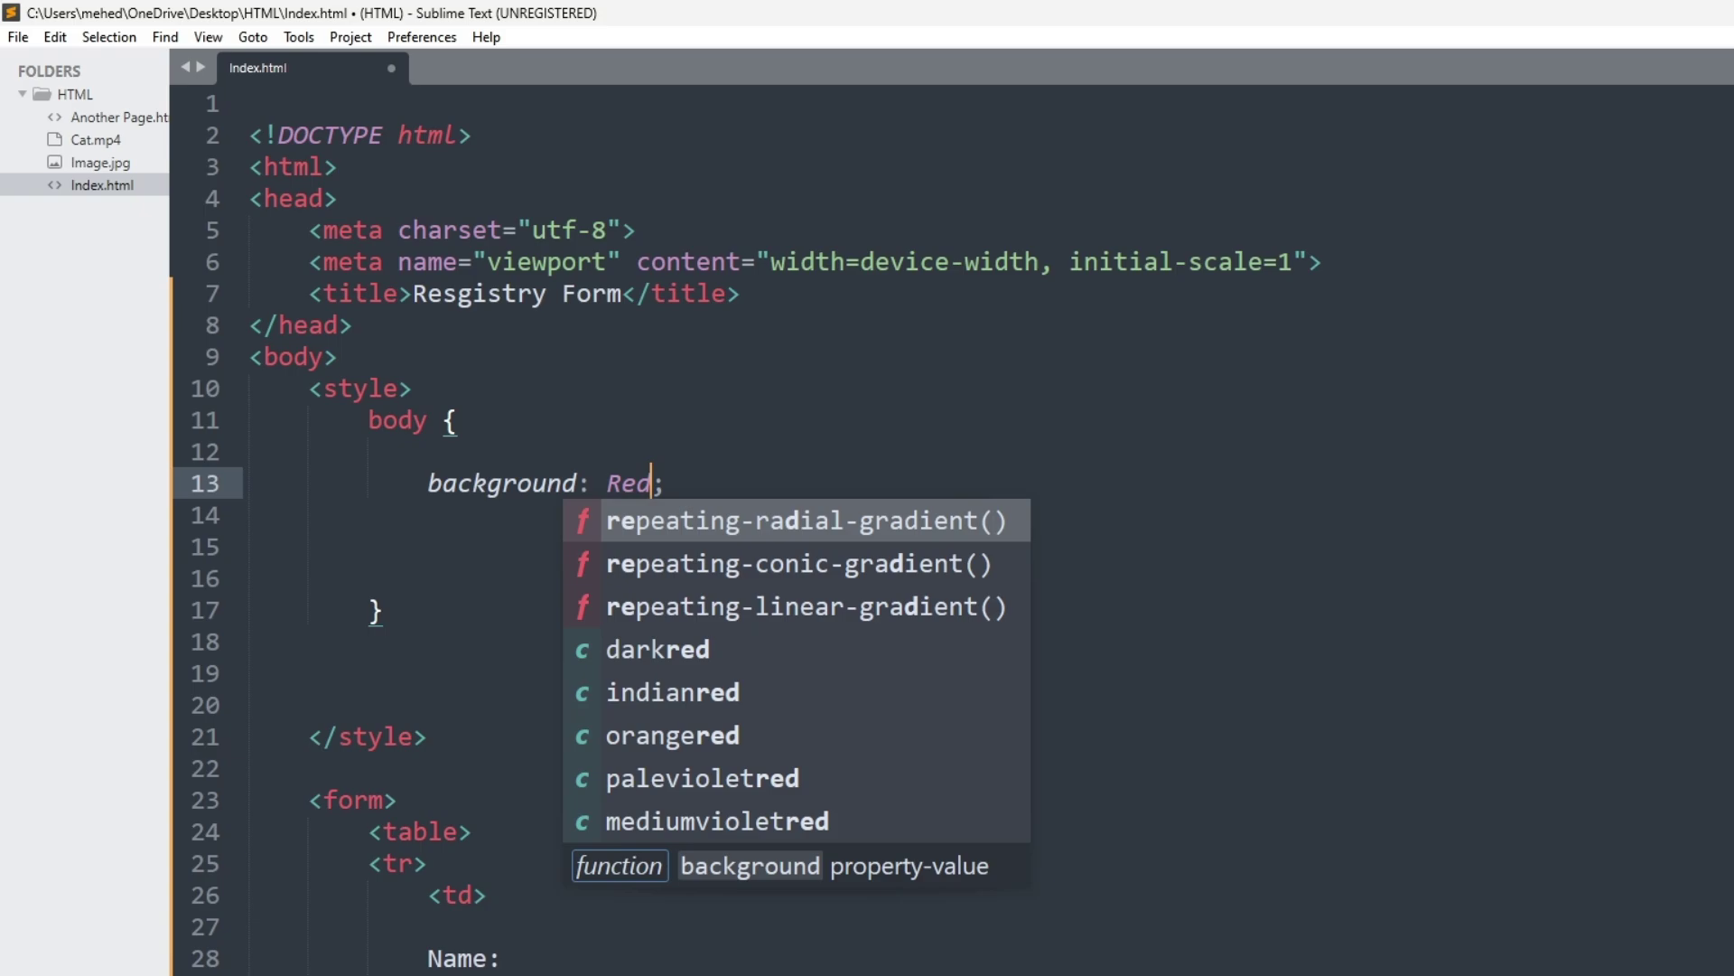
key("Return")
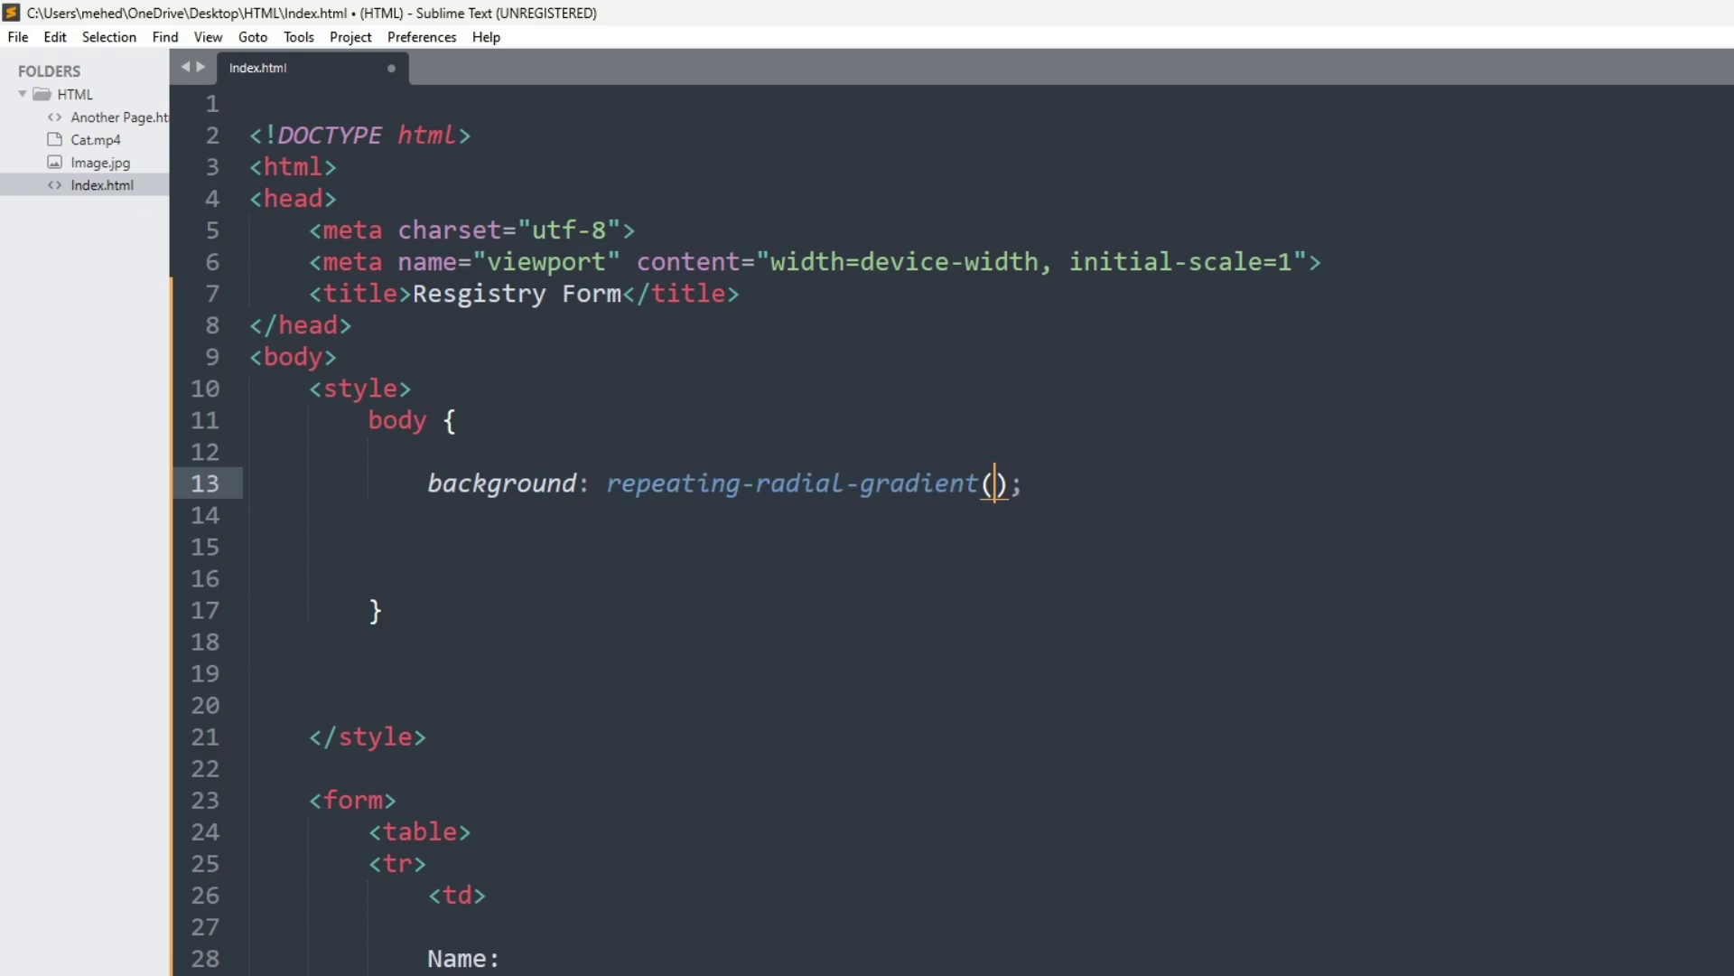
key("Right")
key("Right")
key("Return")
key("Return")
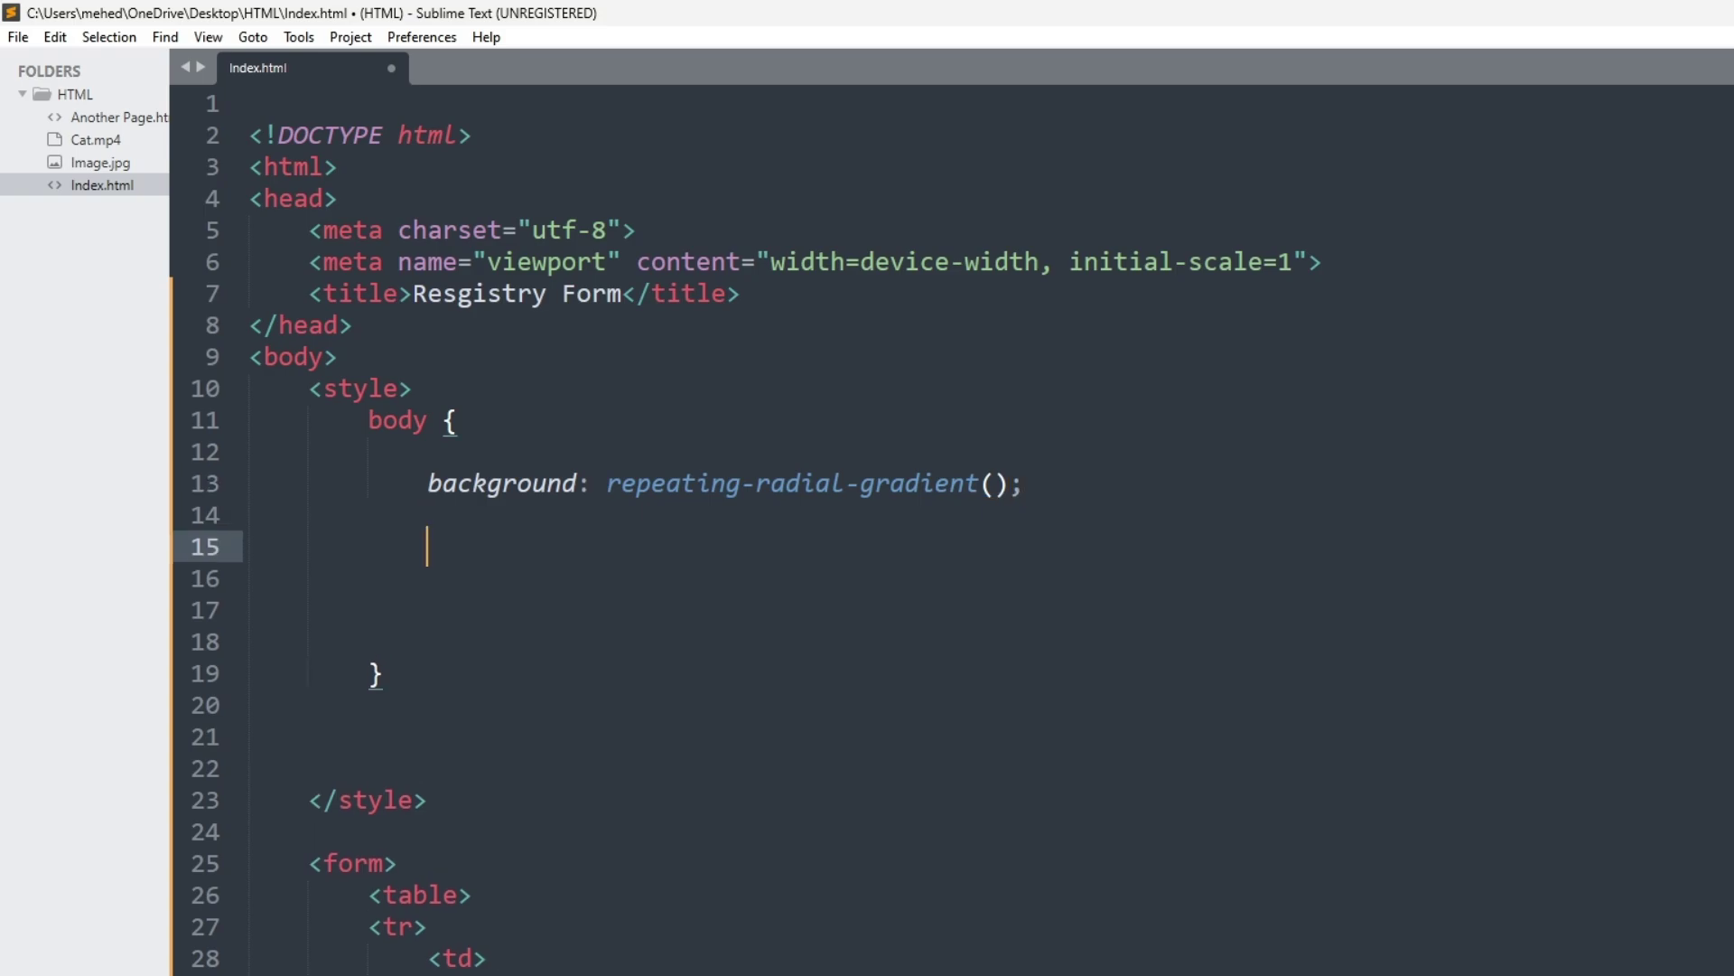
type("color")
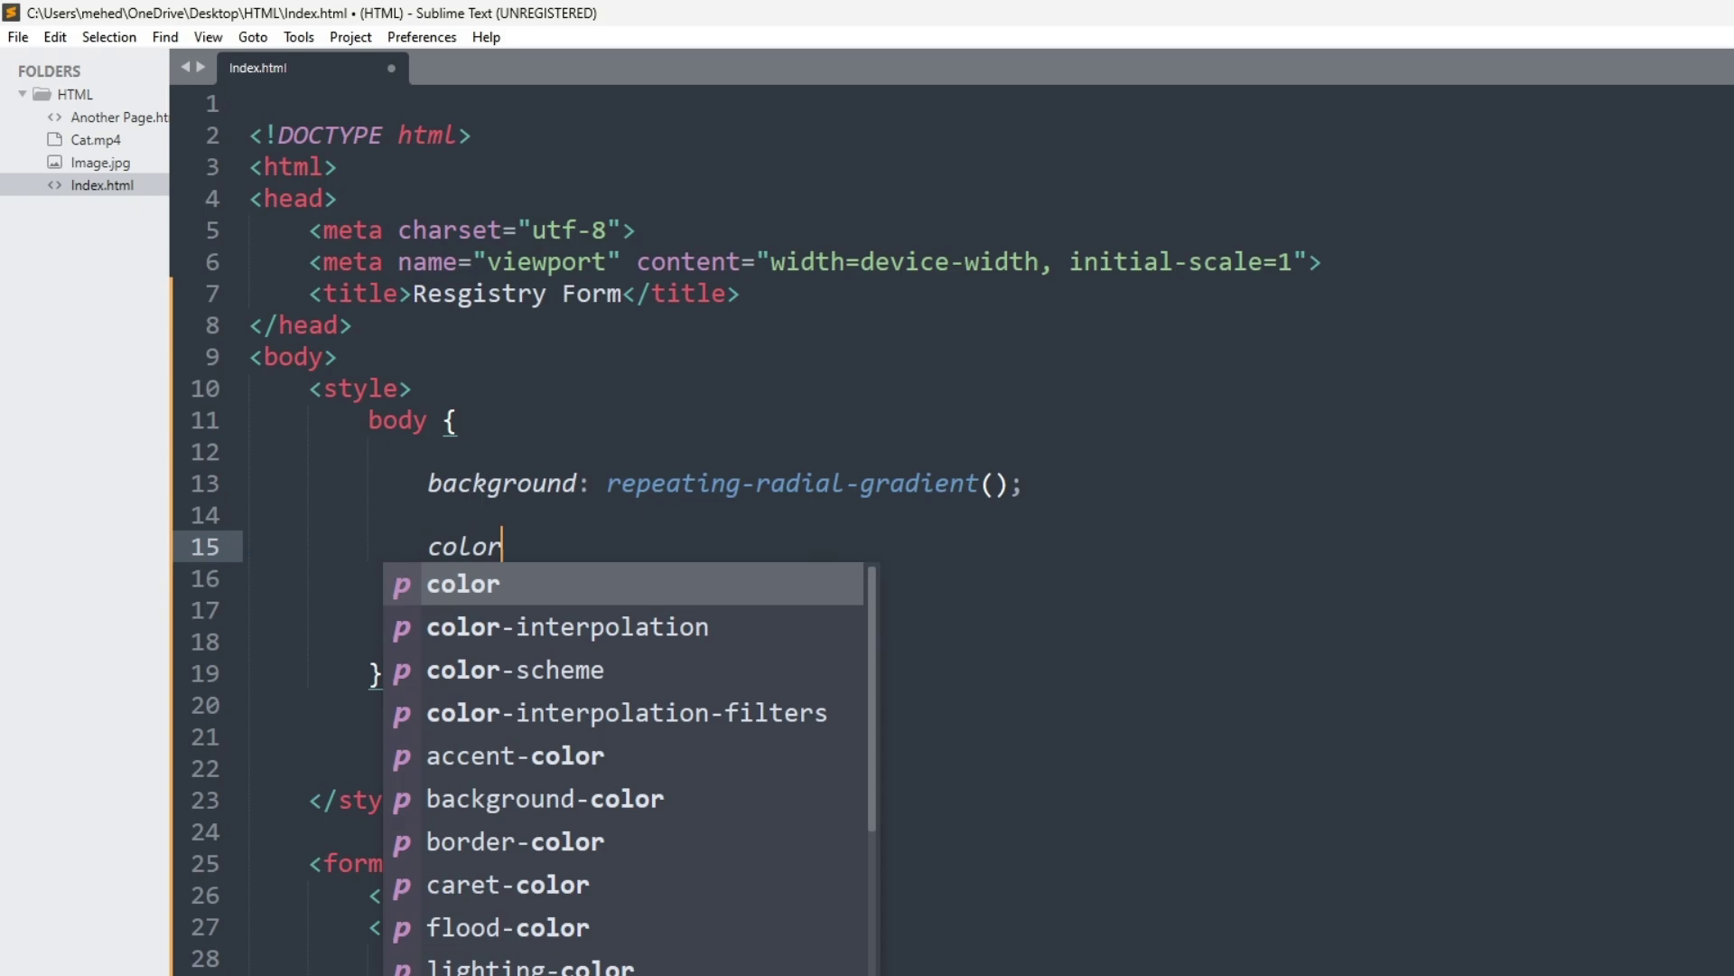
Add color: White; to the body rule and save Index.html.
key("Return")
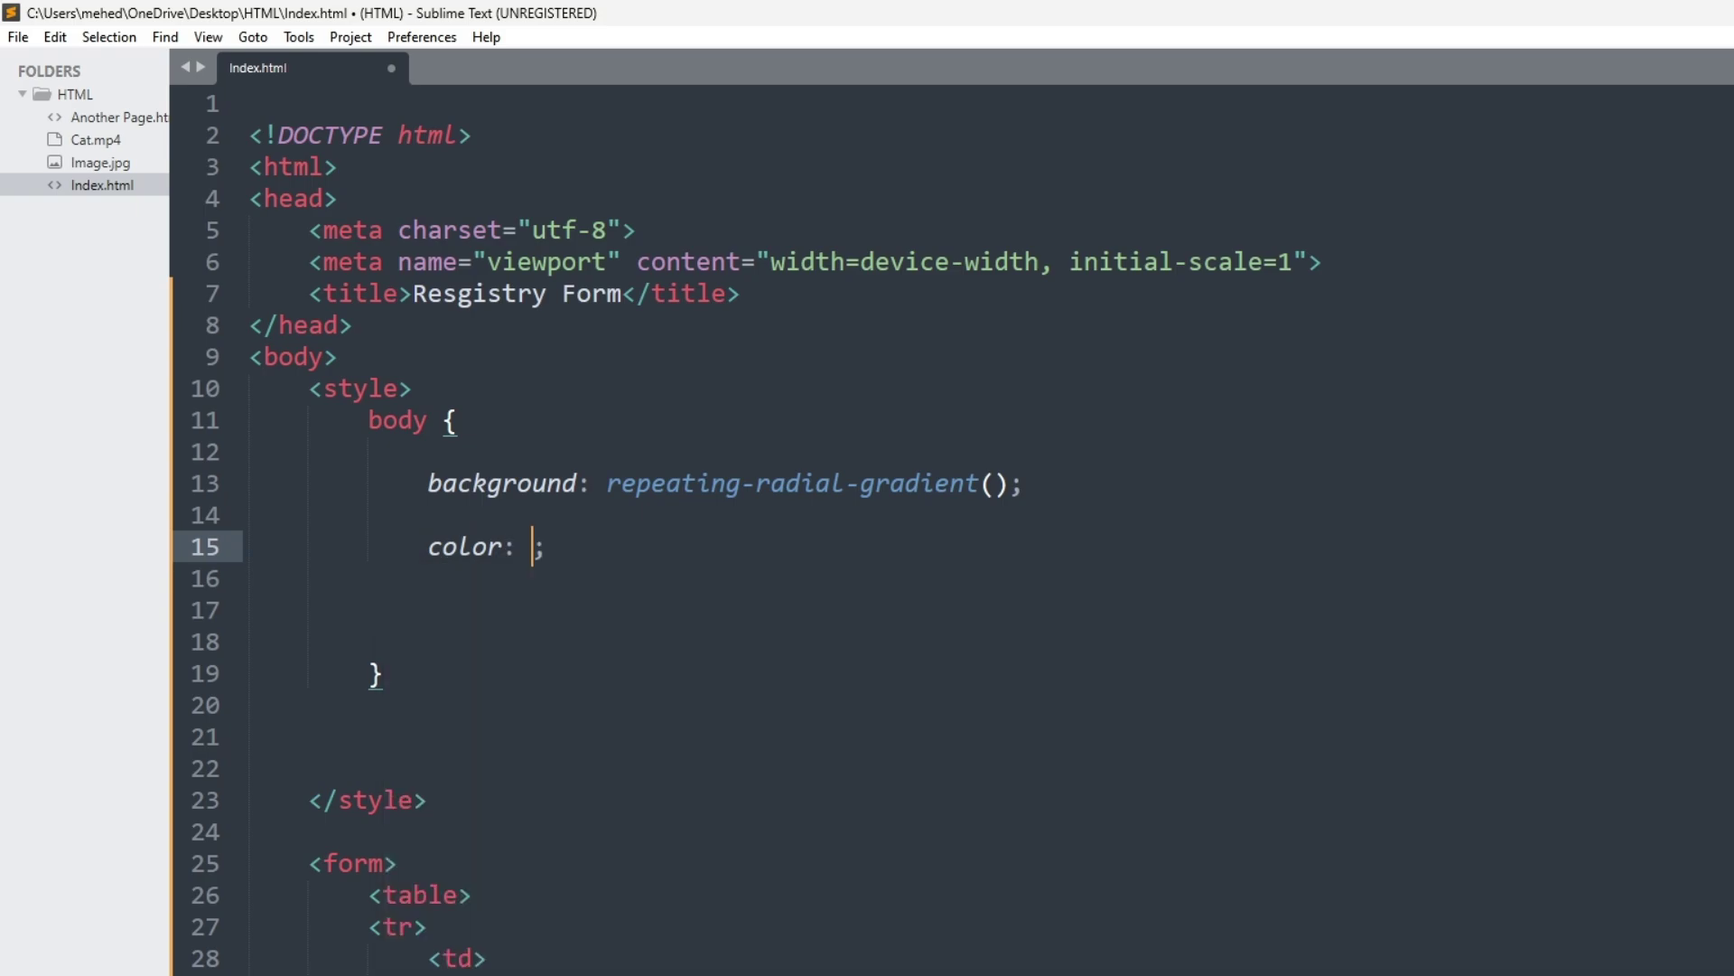
type("Wh")
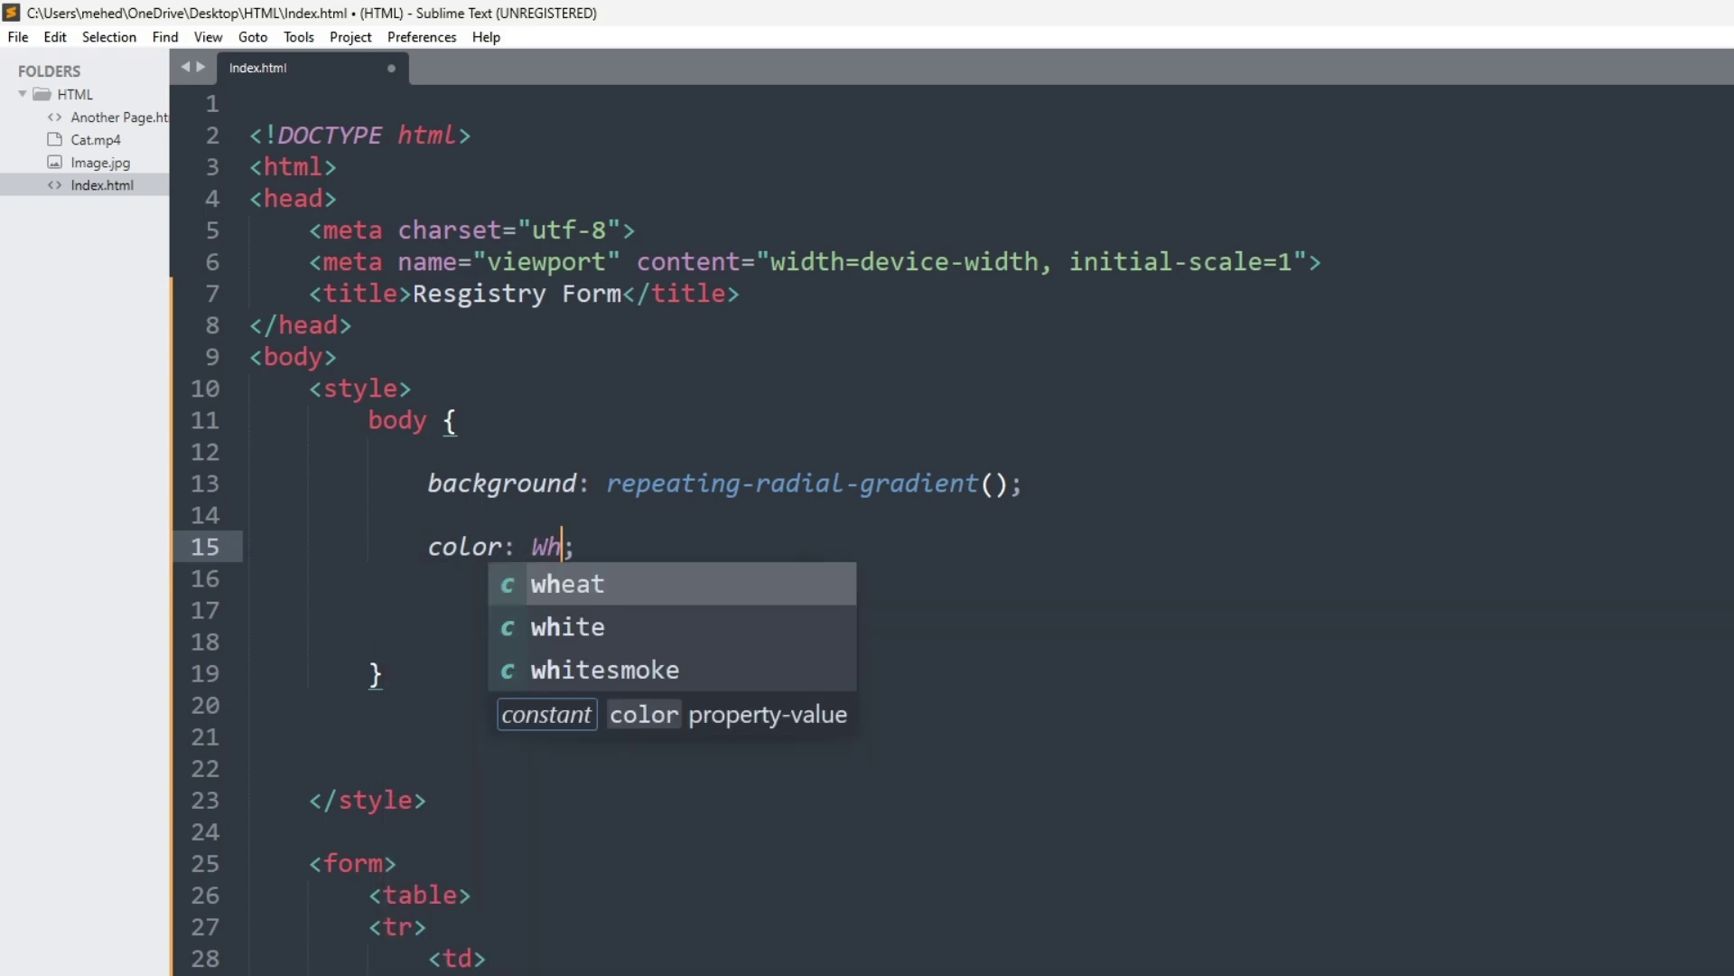
type("ite")
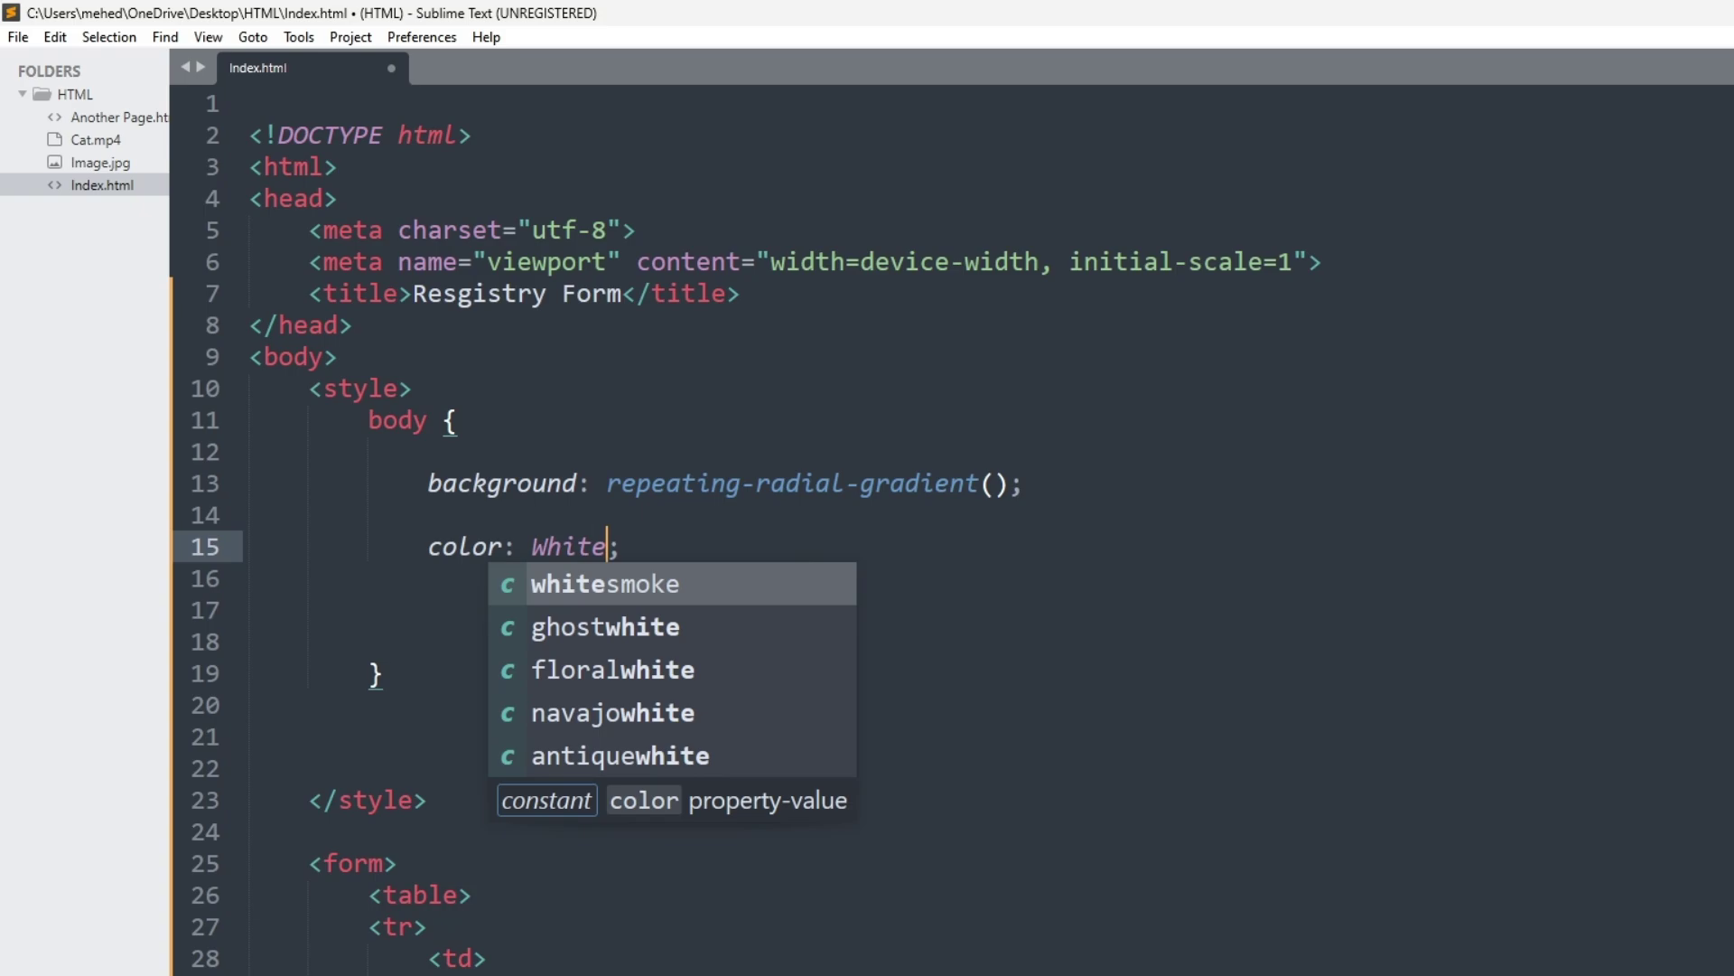
key("Left")
key("Down")
key("Up")
key("Right")
key("Right")
key("Left")
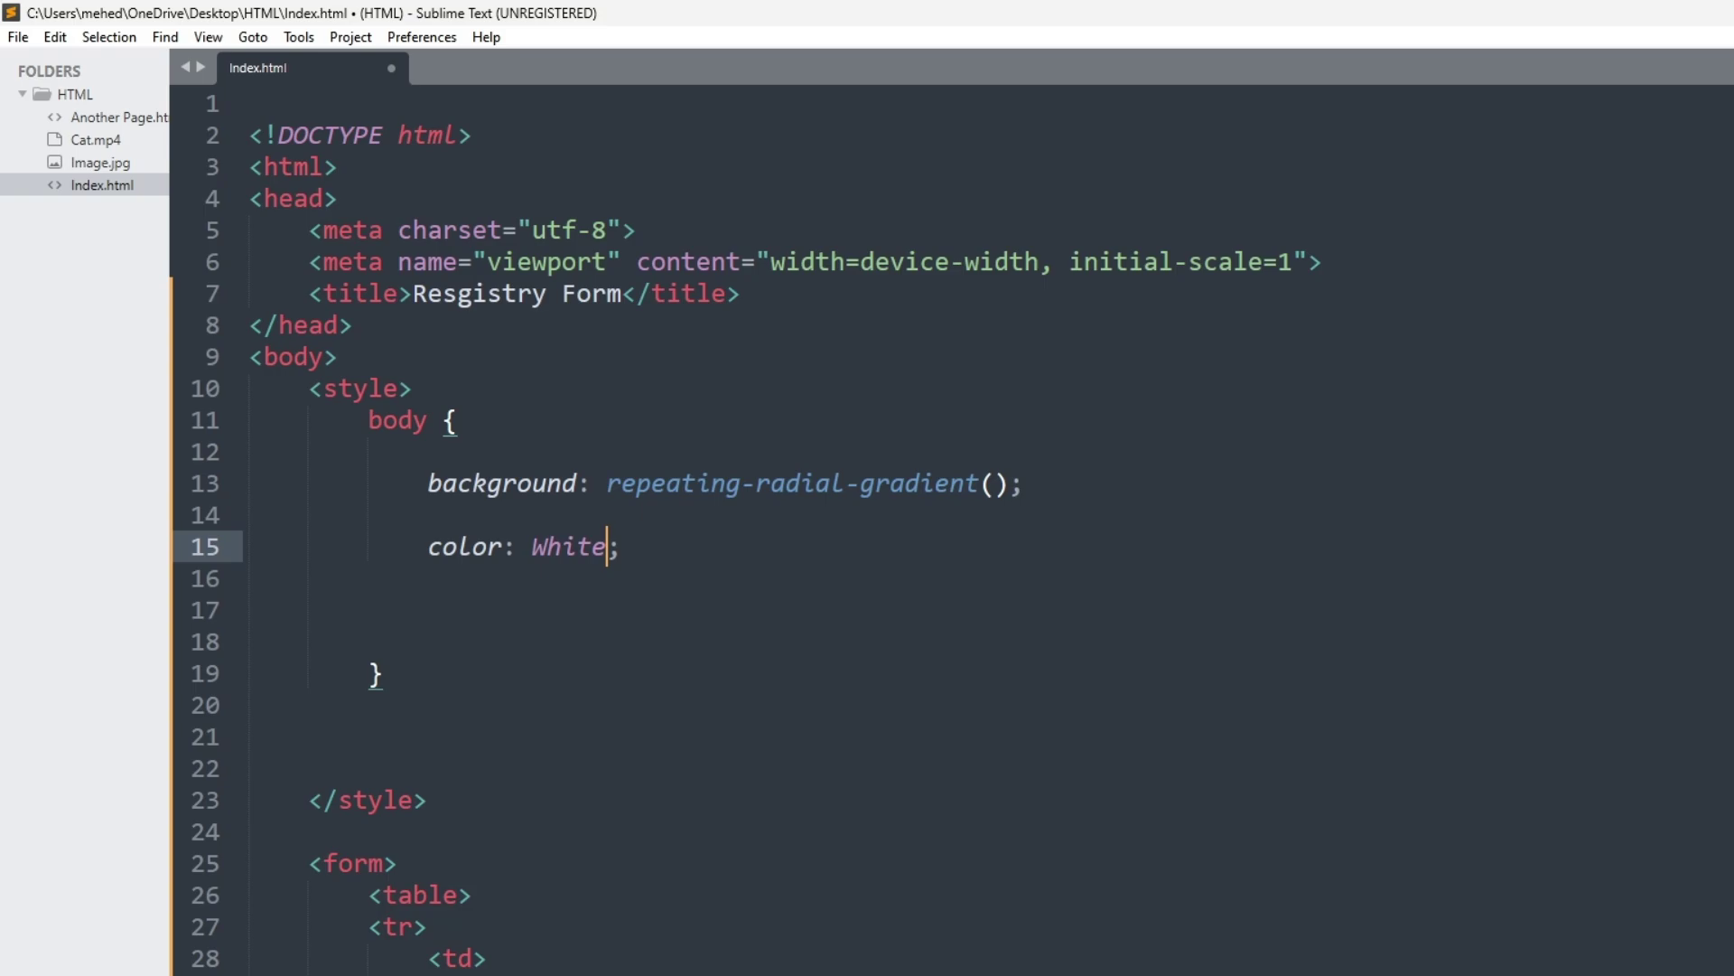
key("ctrl+s")
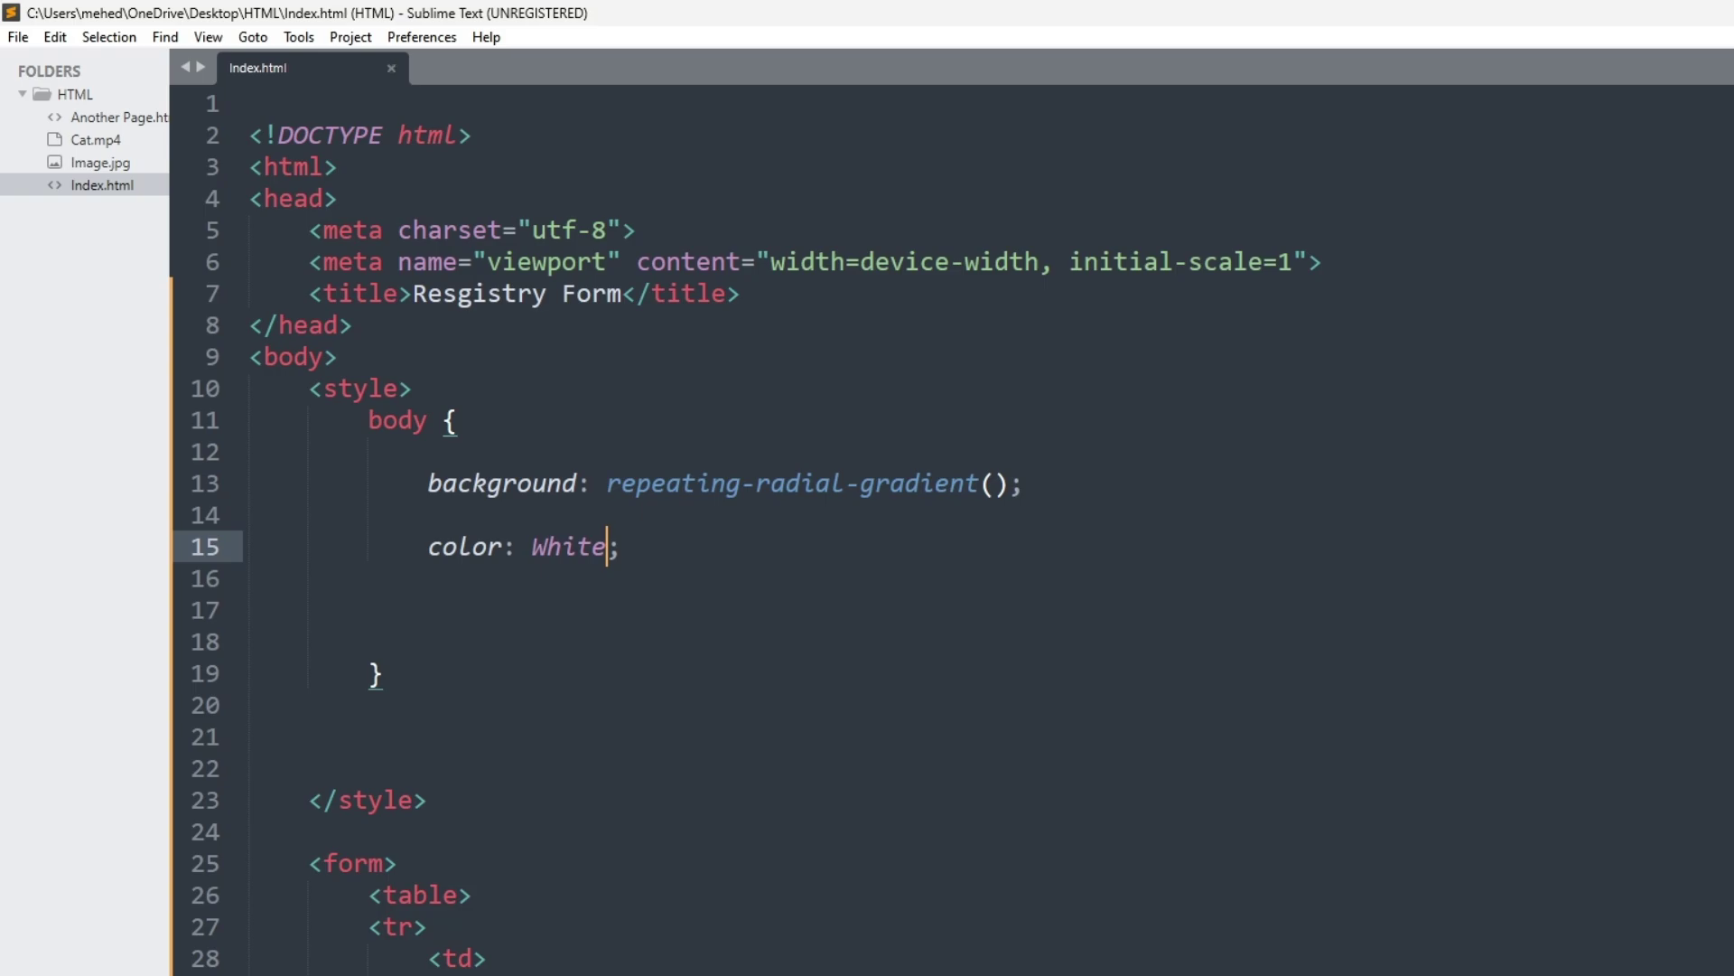
key("Down")
key("Down")
key("Down")
key("Down")
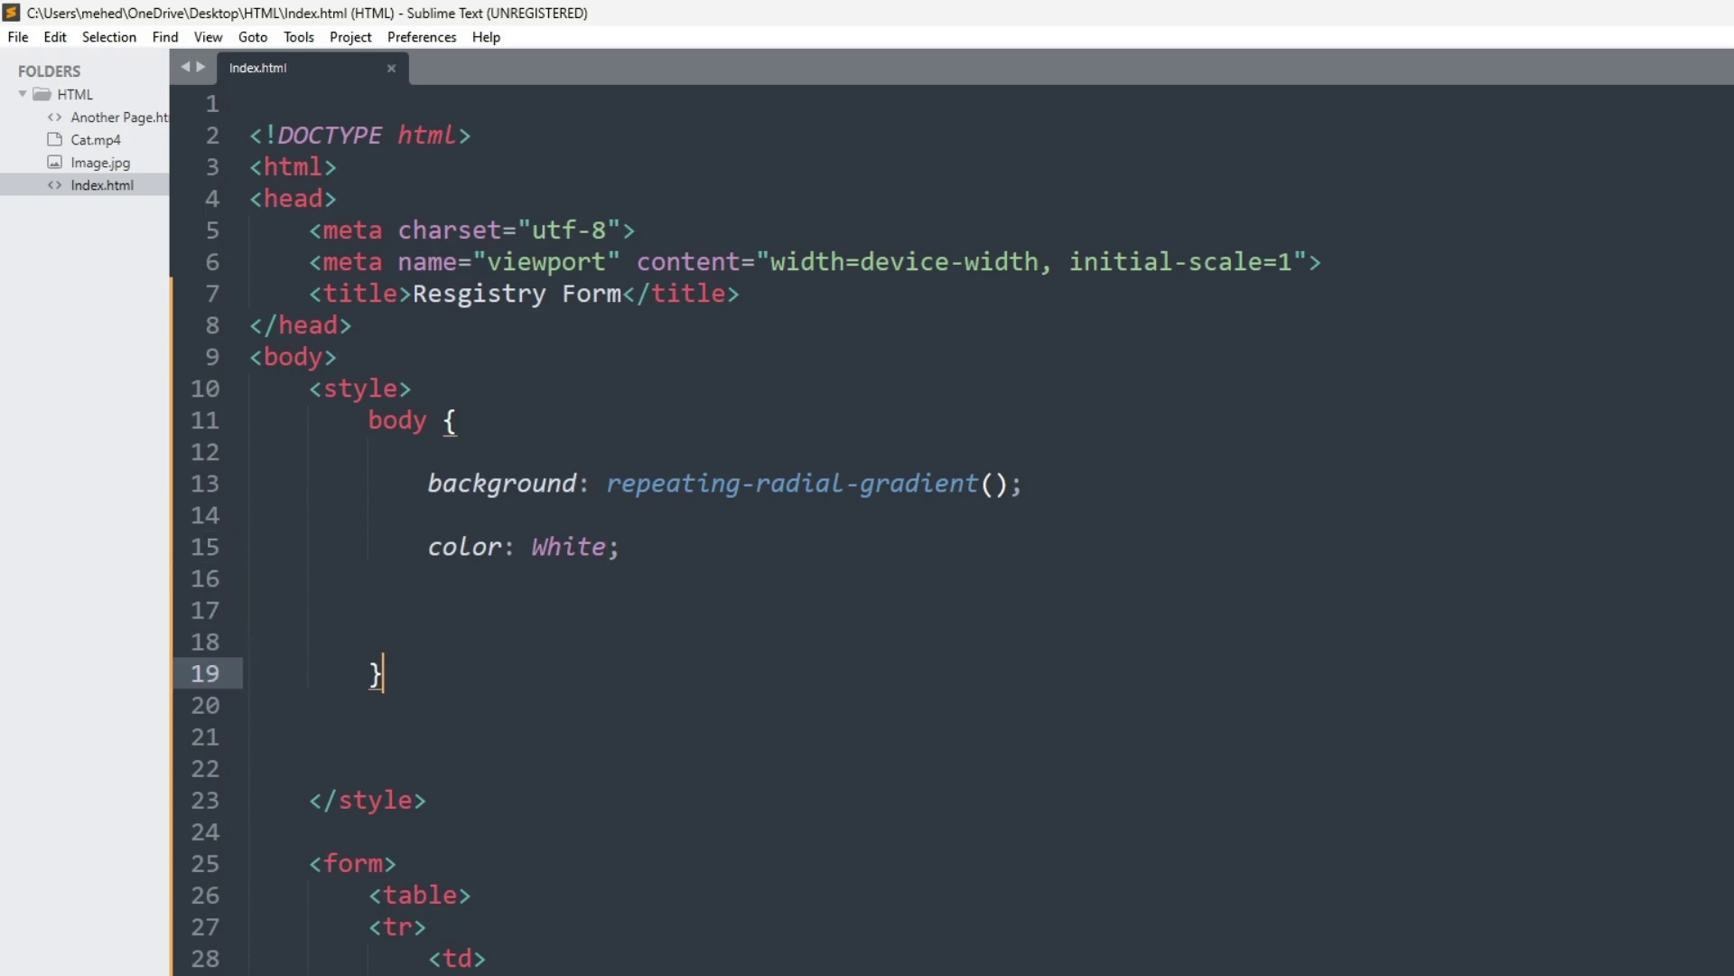
scroll(949, 528, "down", 1)
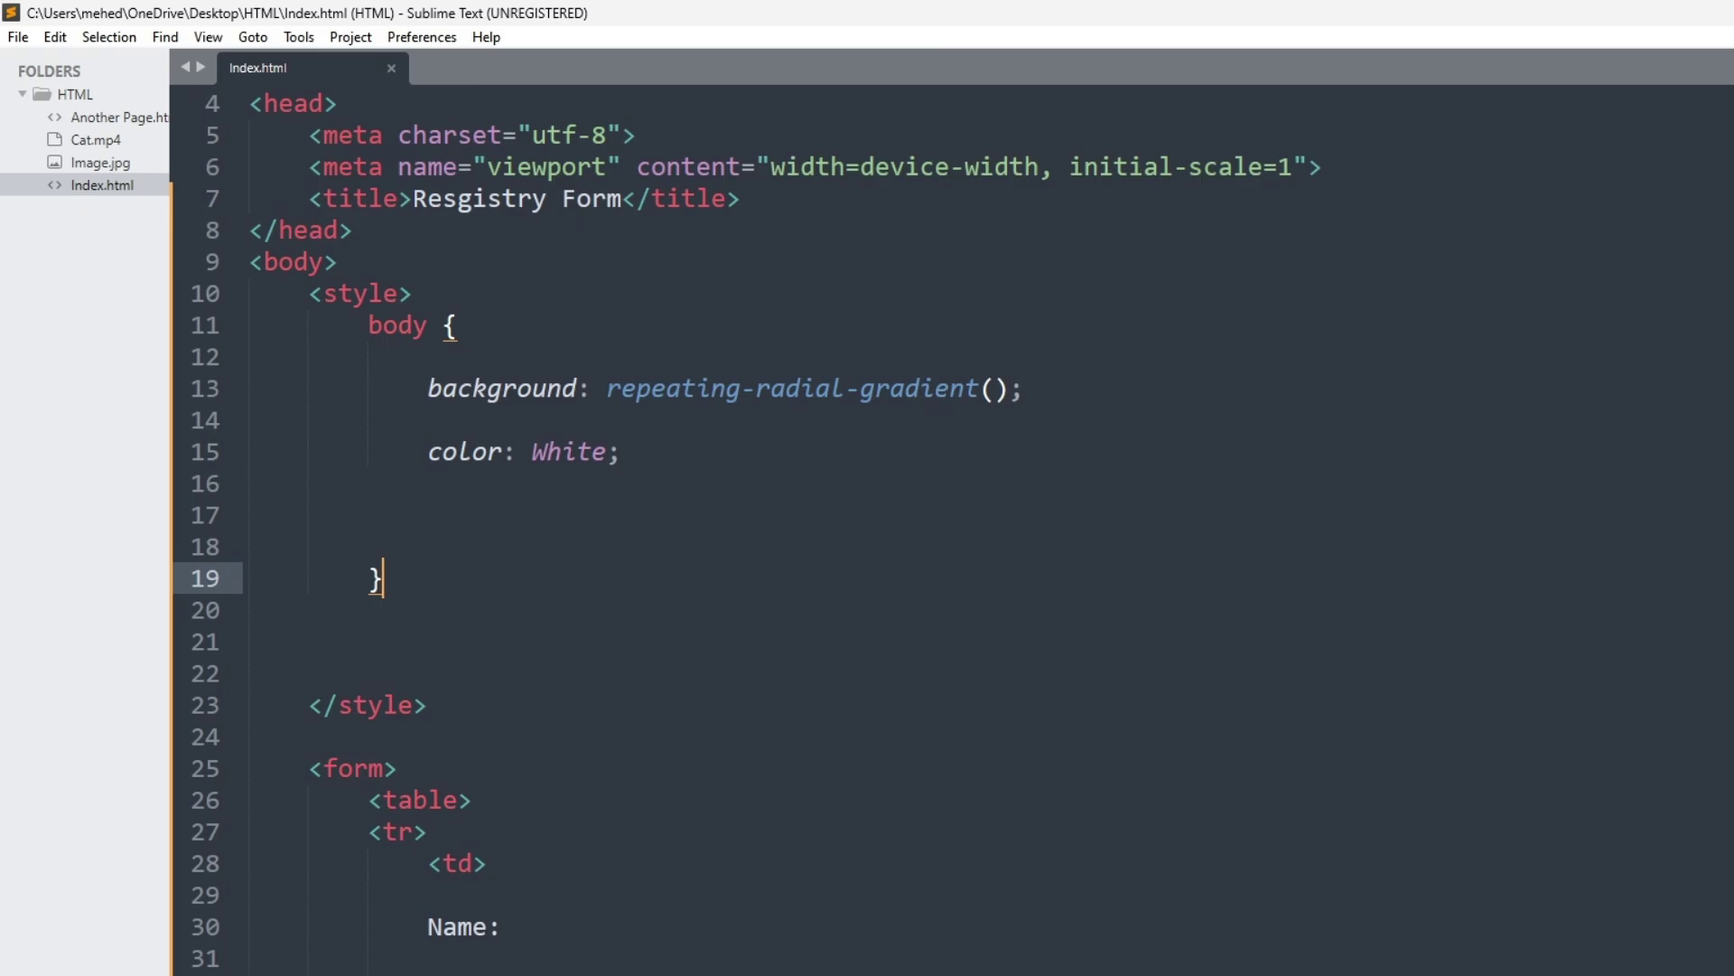
Reload the Chrome preview, which shows white labels invisible on white, then return to the editor.
key("alt+Tab")
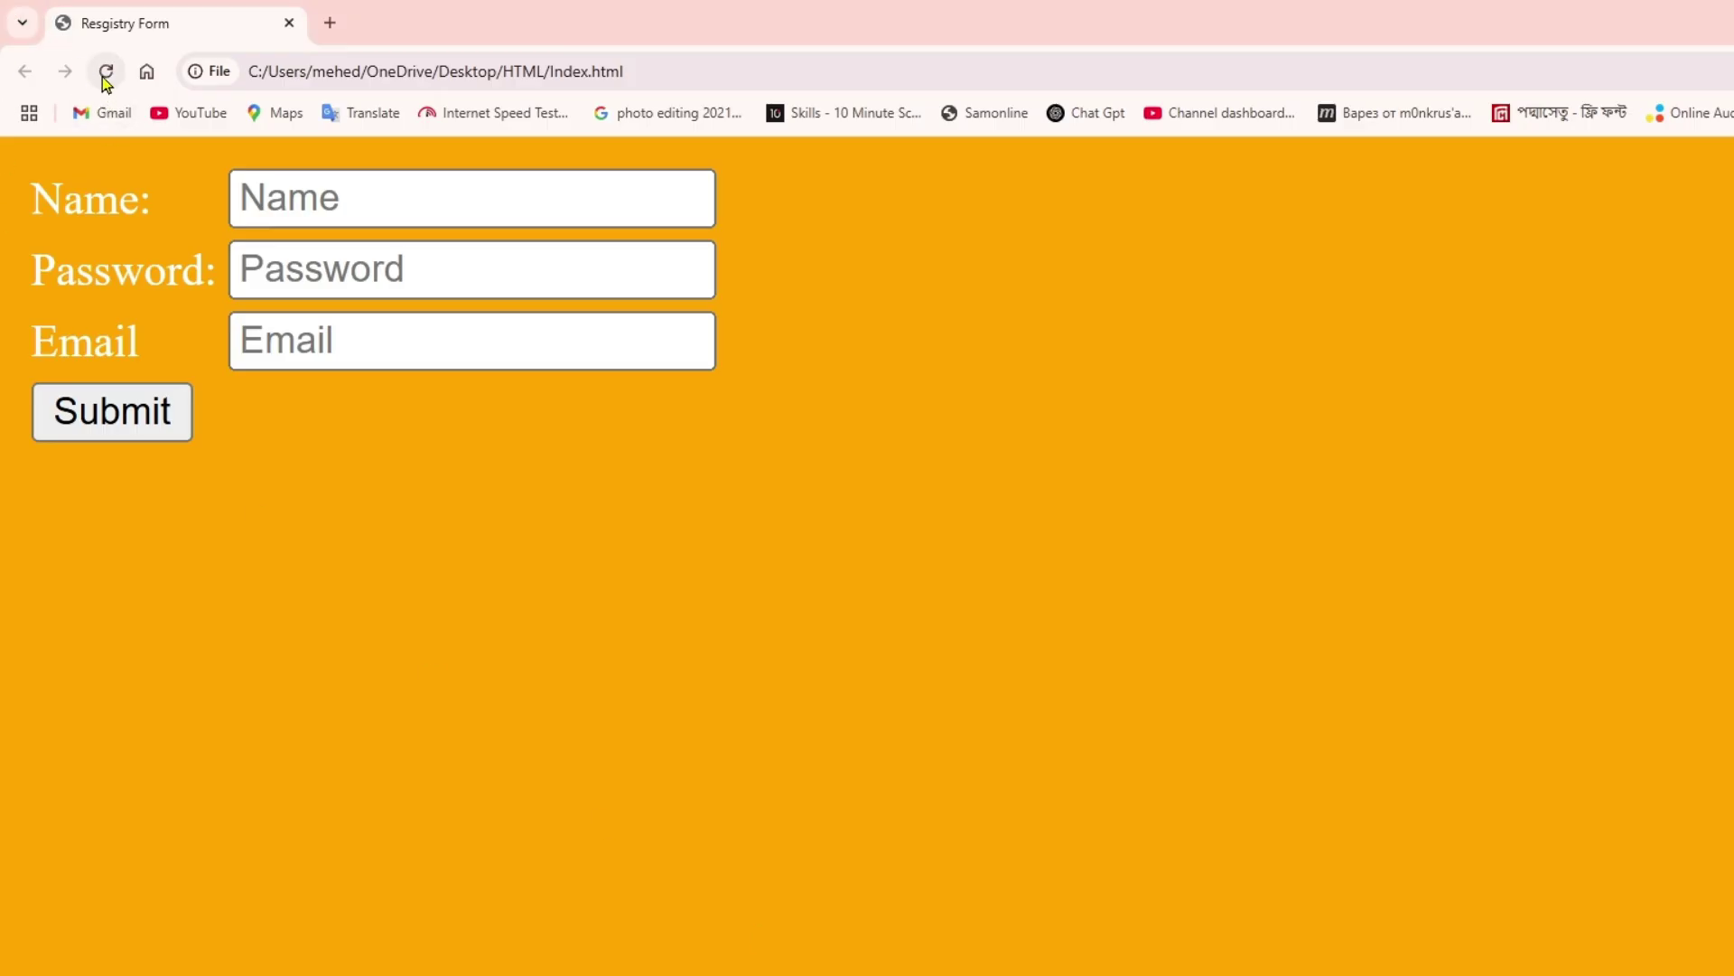
left_click(105, 73)
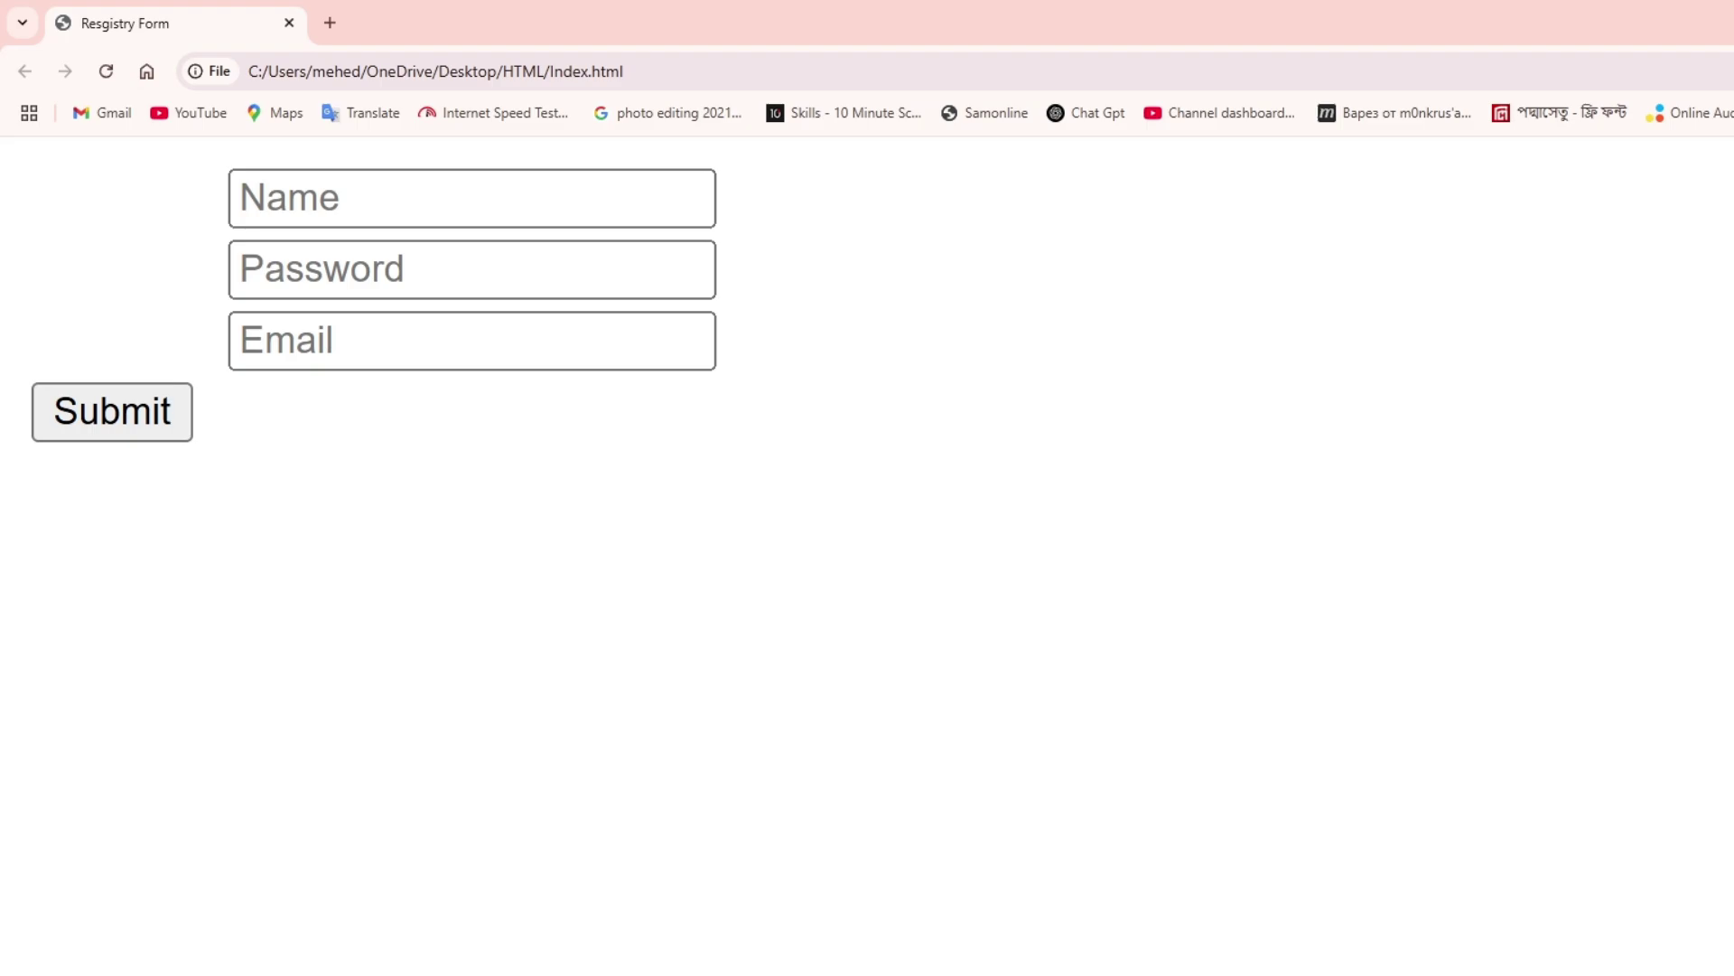
key("alt+Tab")
Change the text color from White to Black, save, and reload the Chrome preview.
left_click(607, 452)
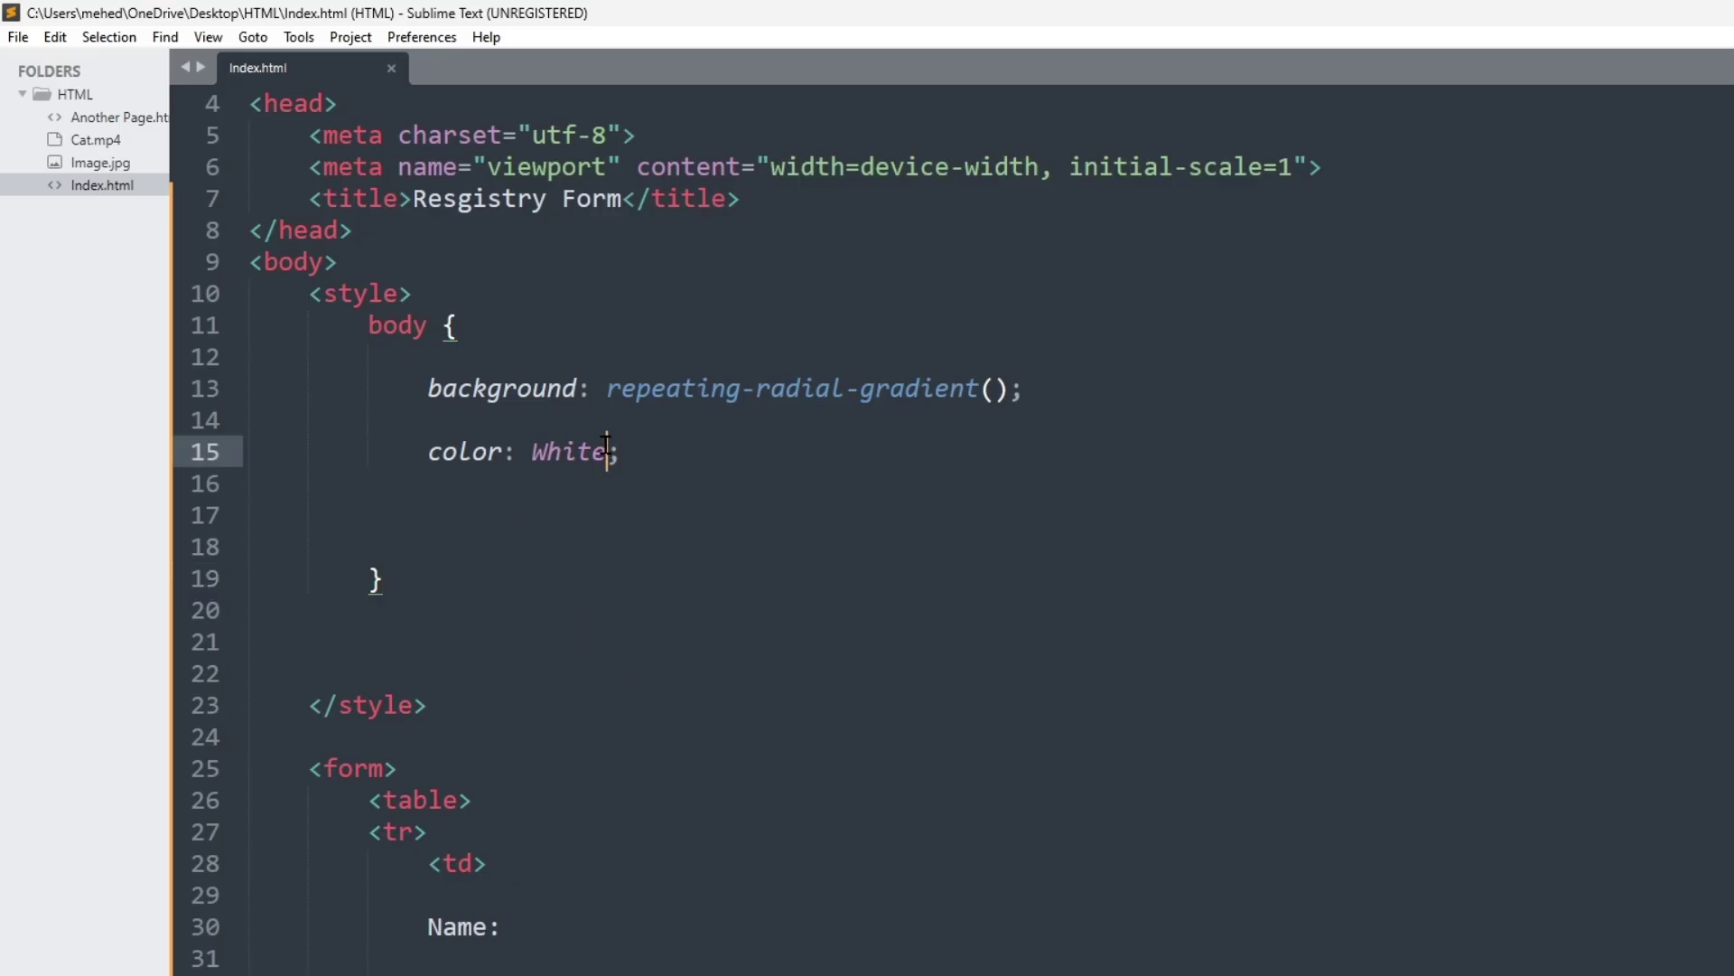
key("BackSpace")
key("BackSpace")
key("BackSpace")
key("BackSpace")
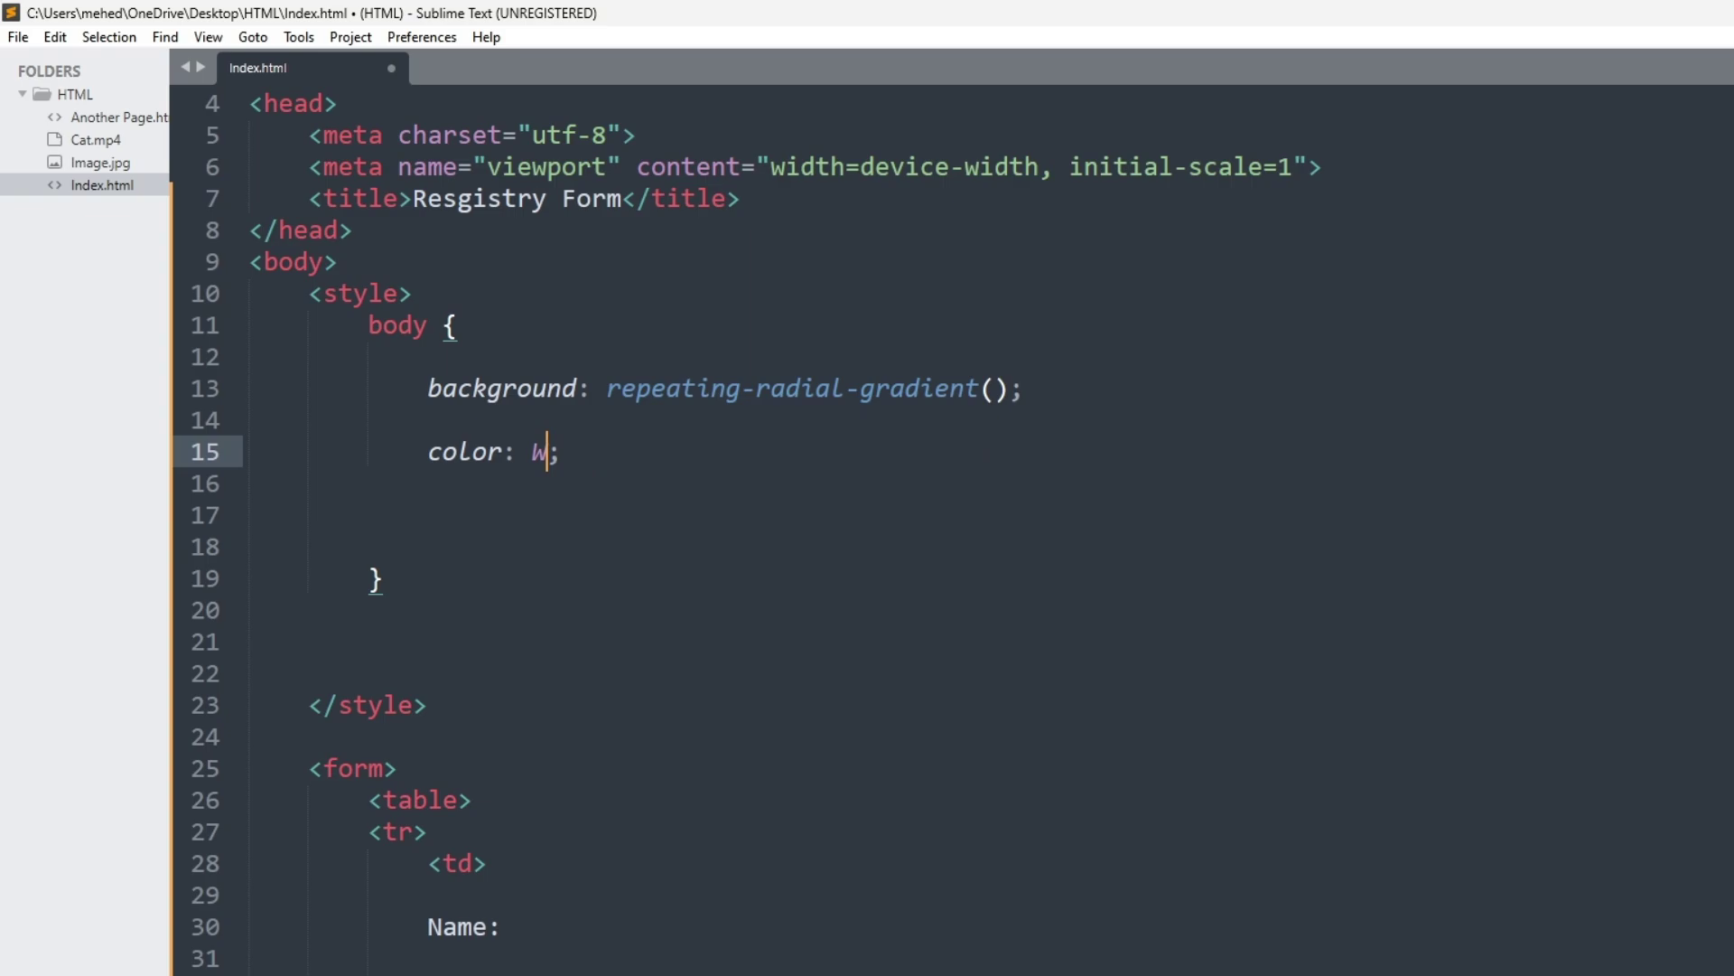
key("BackSpace")
type("Bla")
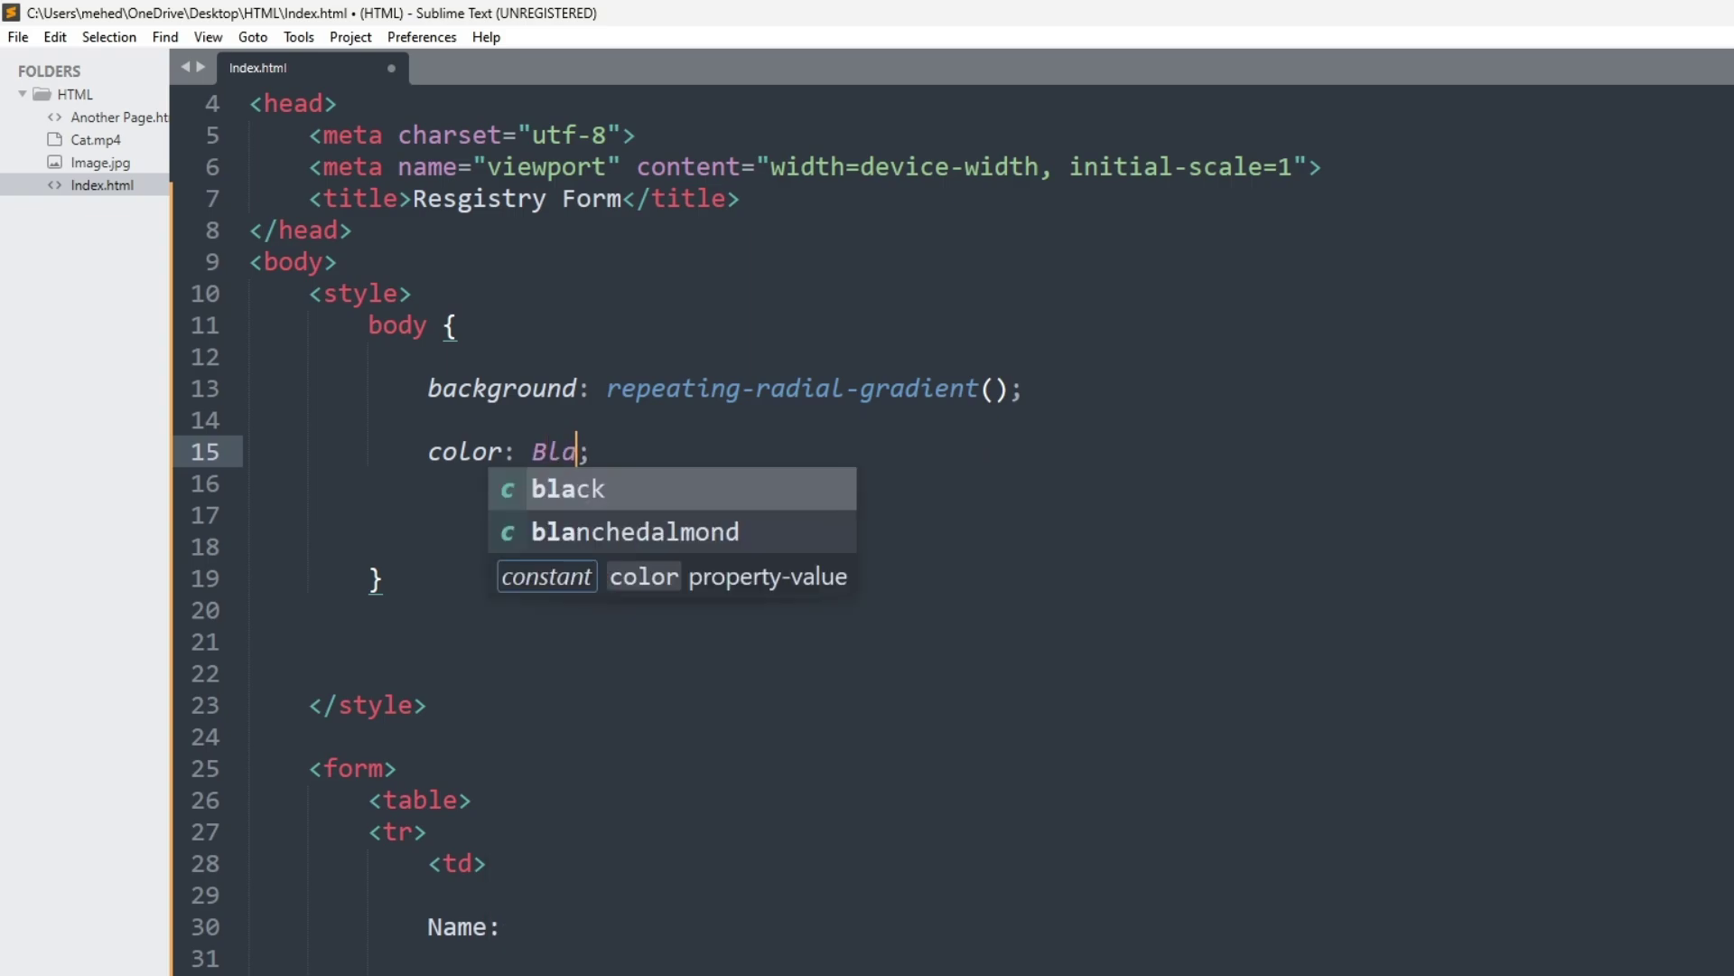
type("ck")
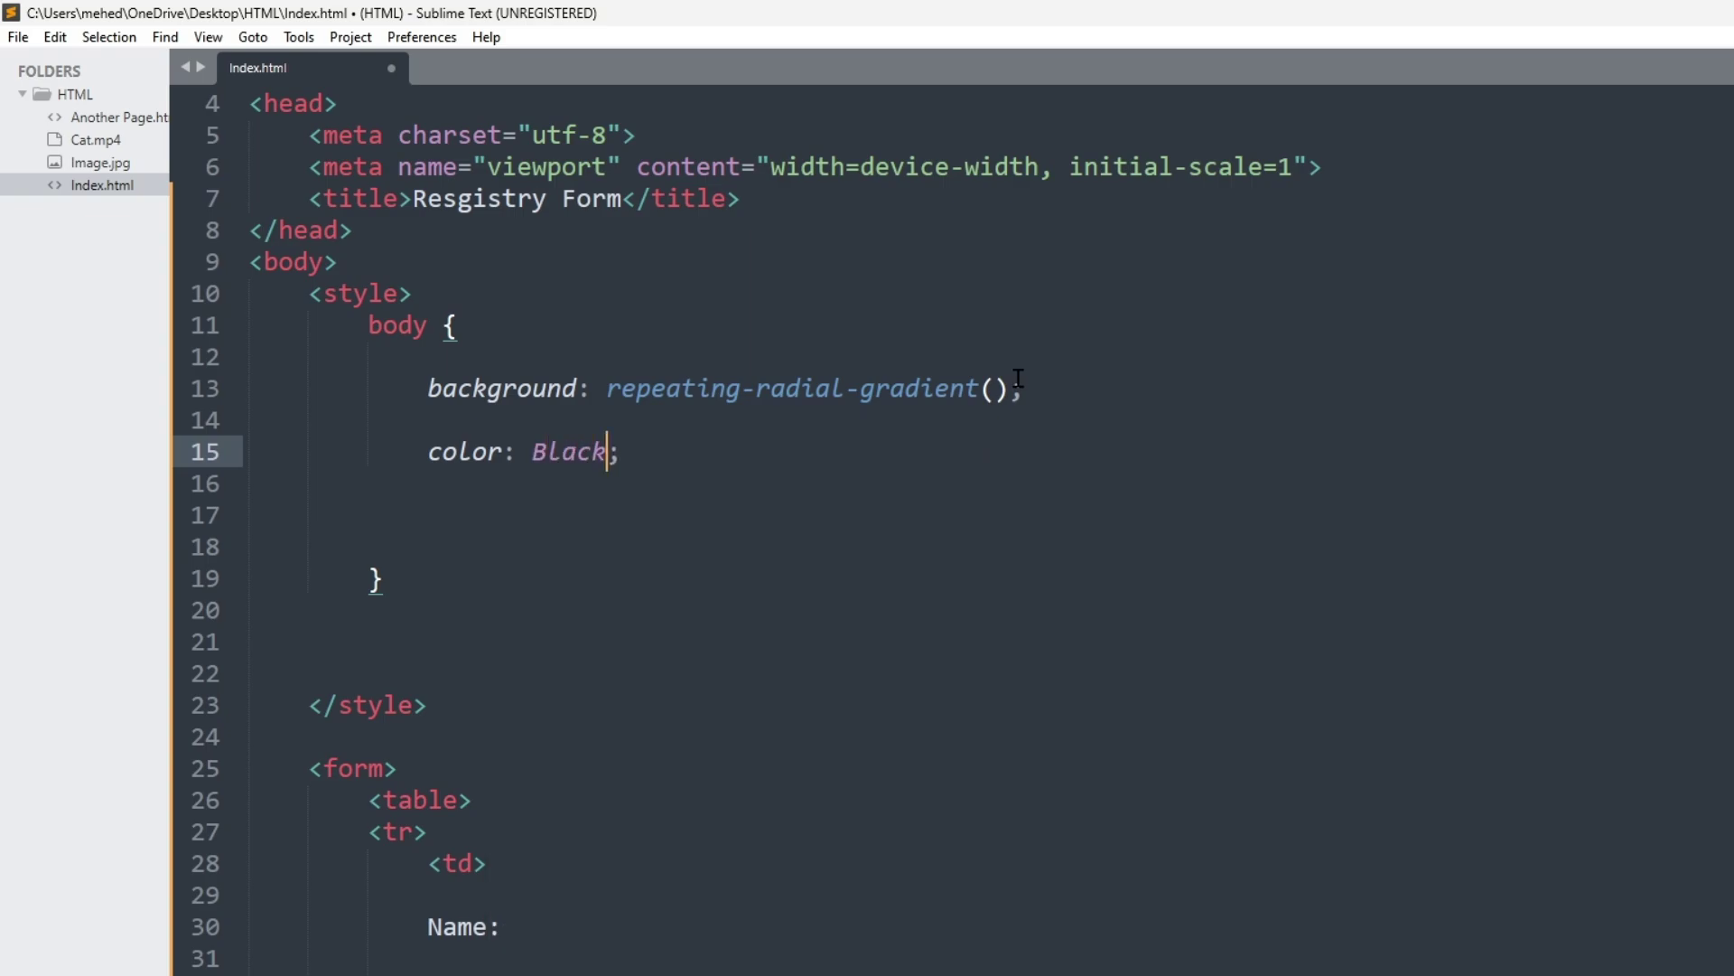
key("ctrl+s")
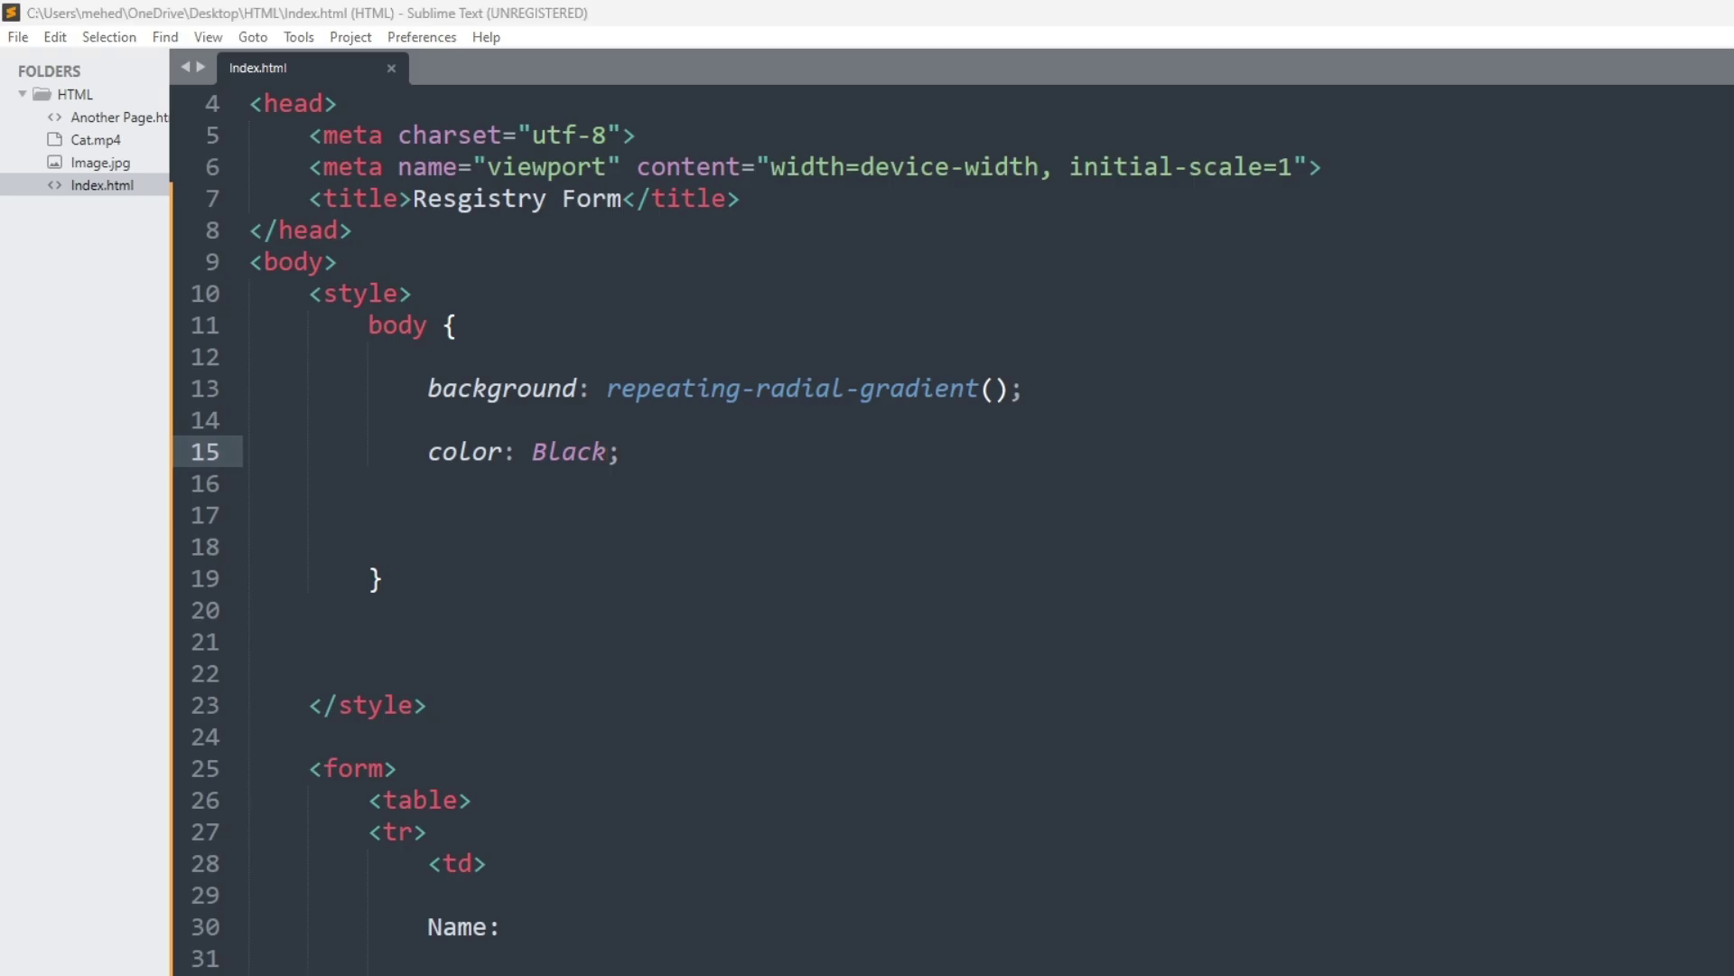
key("alt+Tab")
left_click(106, 71)
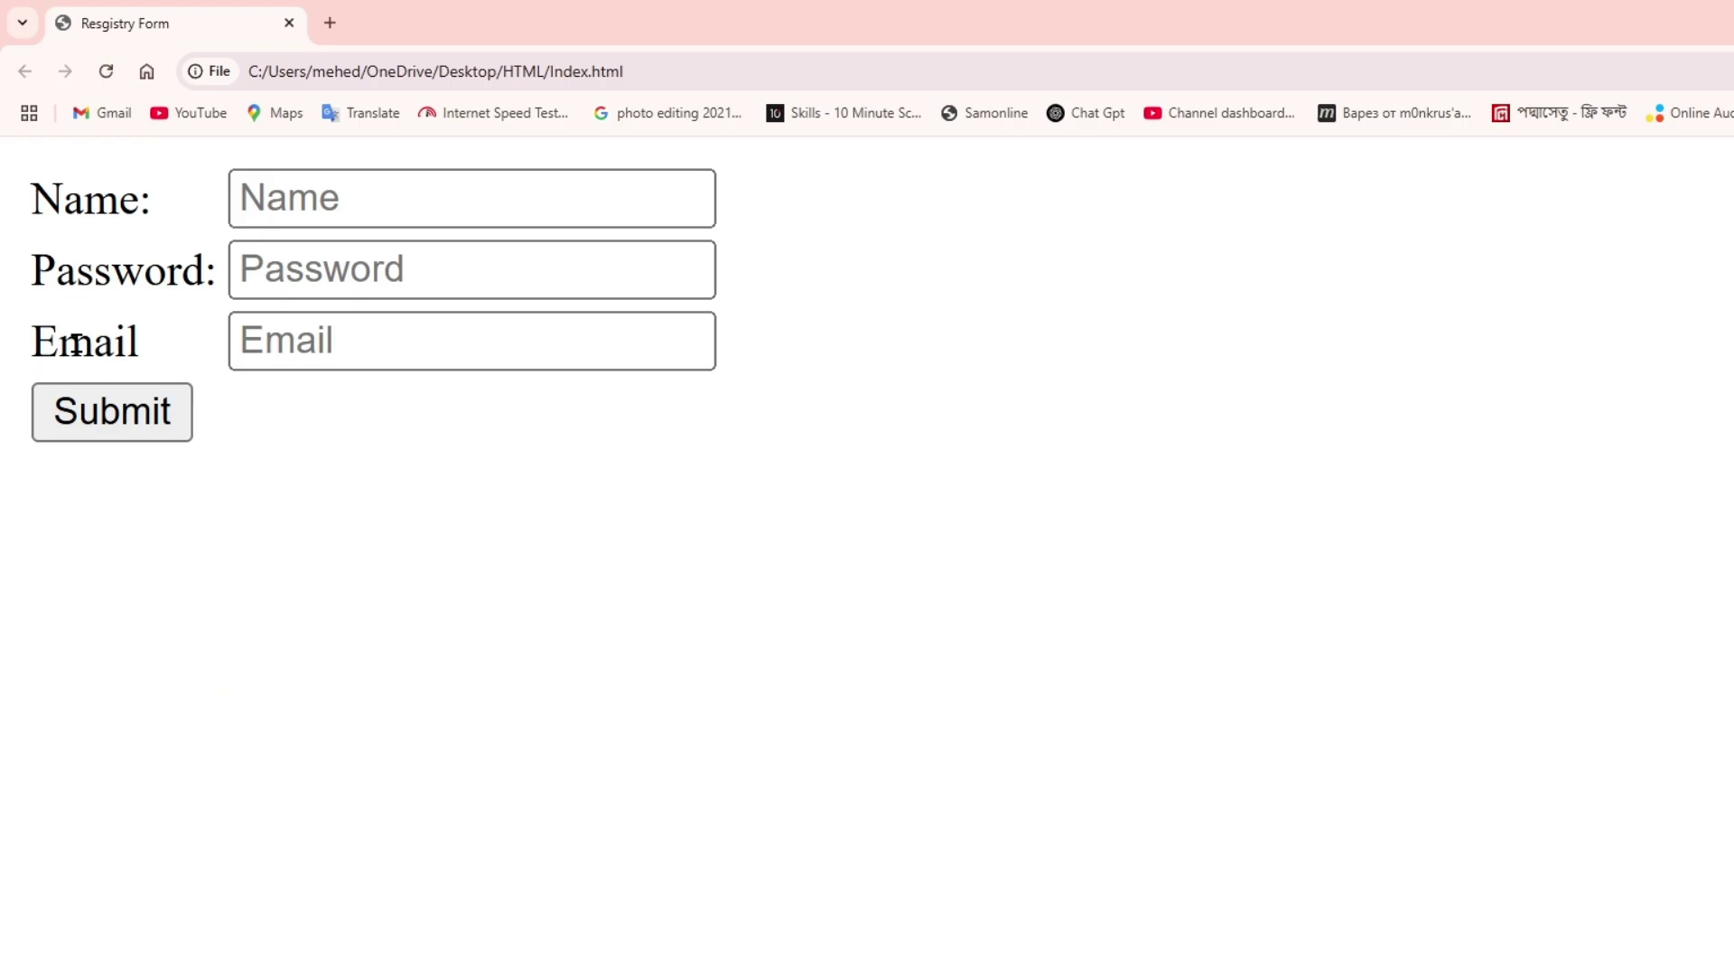
Replace the repeating-radial-gradient background with plain Red, remove the leftover (), and save.
key("alt+Tab")
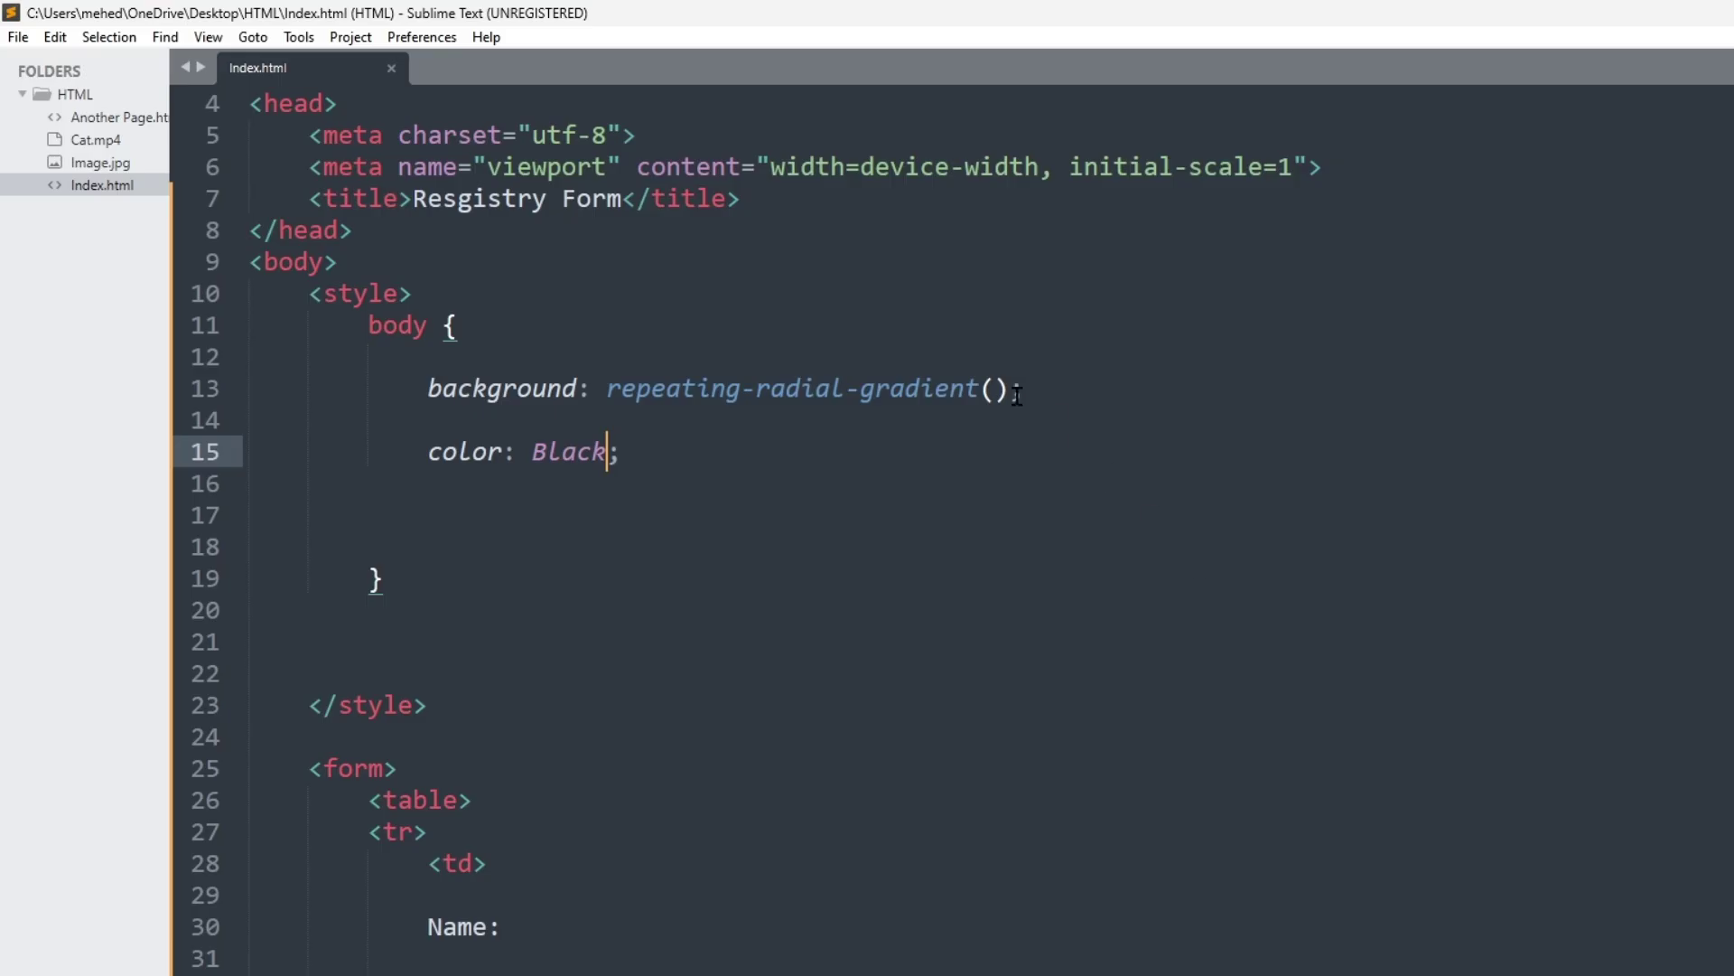
left_click_drag(980, 389, 605, 390)
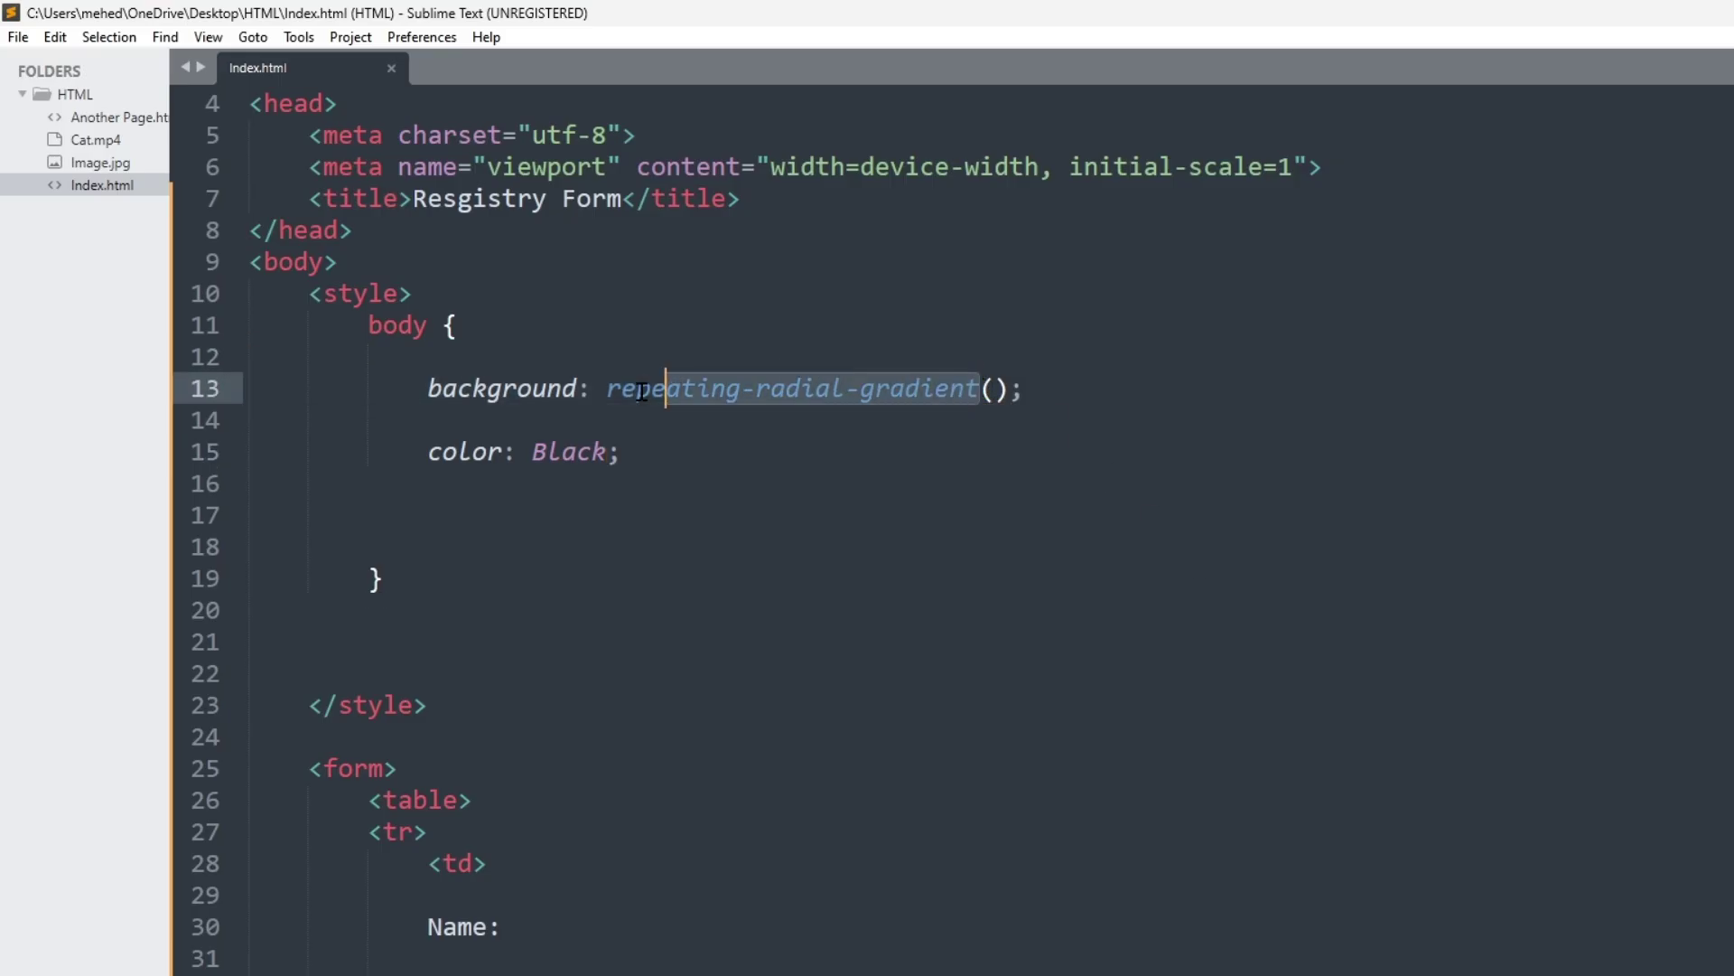
key("BackSpace")
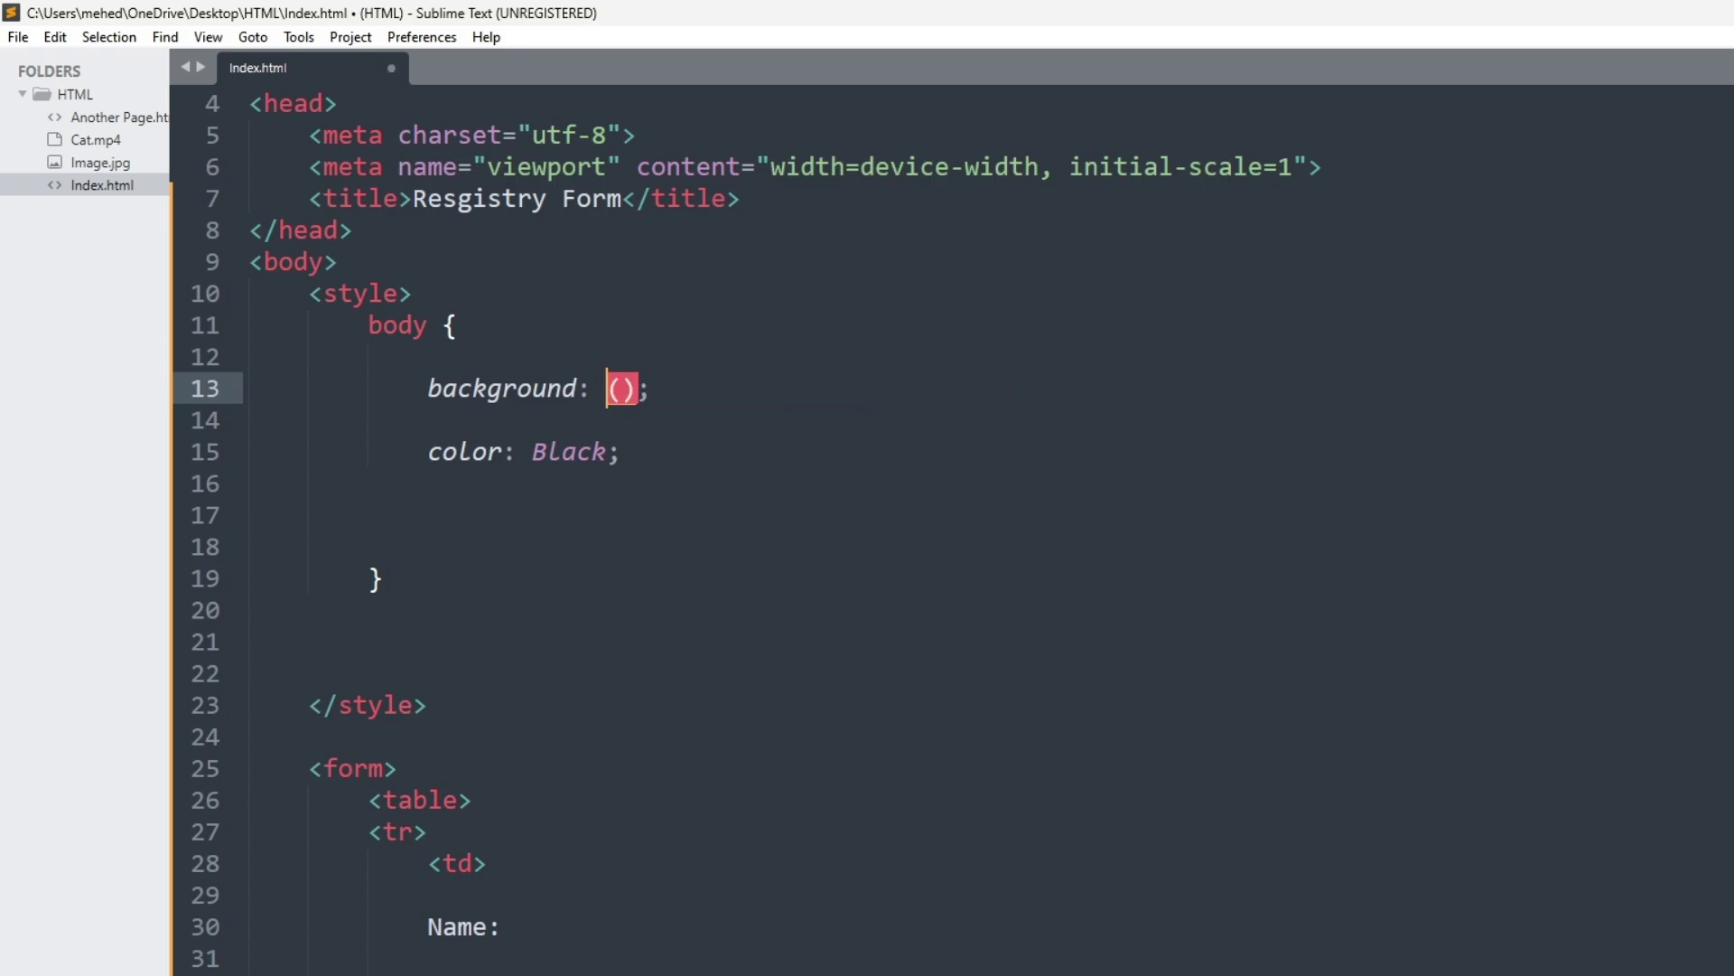
type("Red")
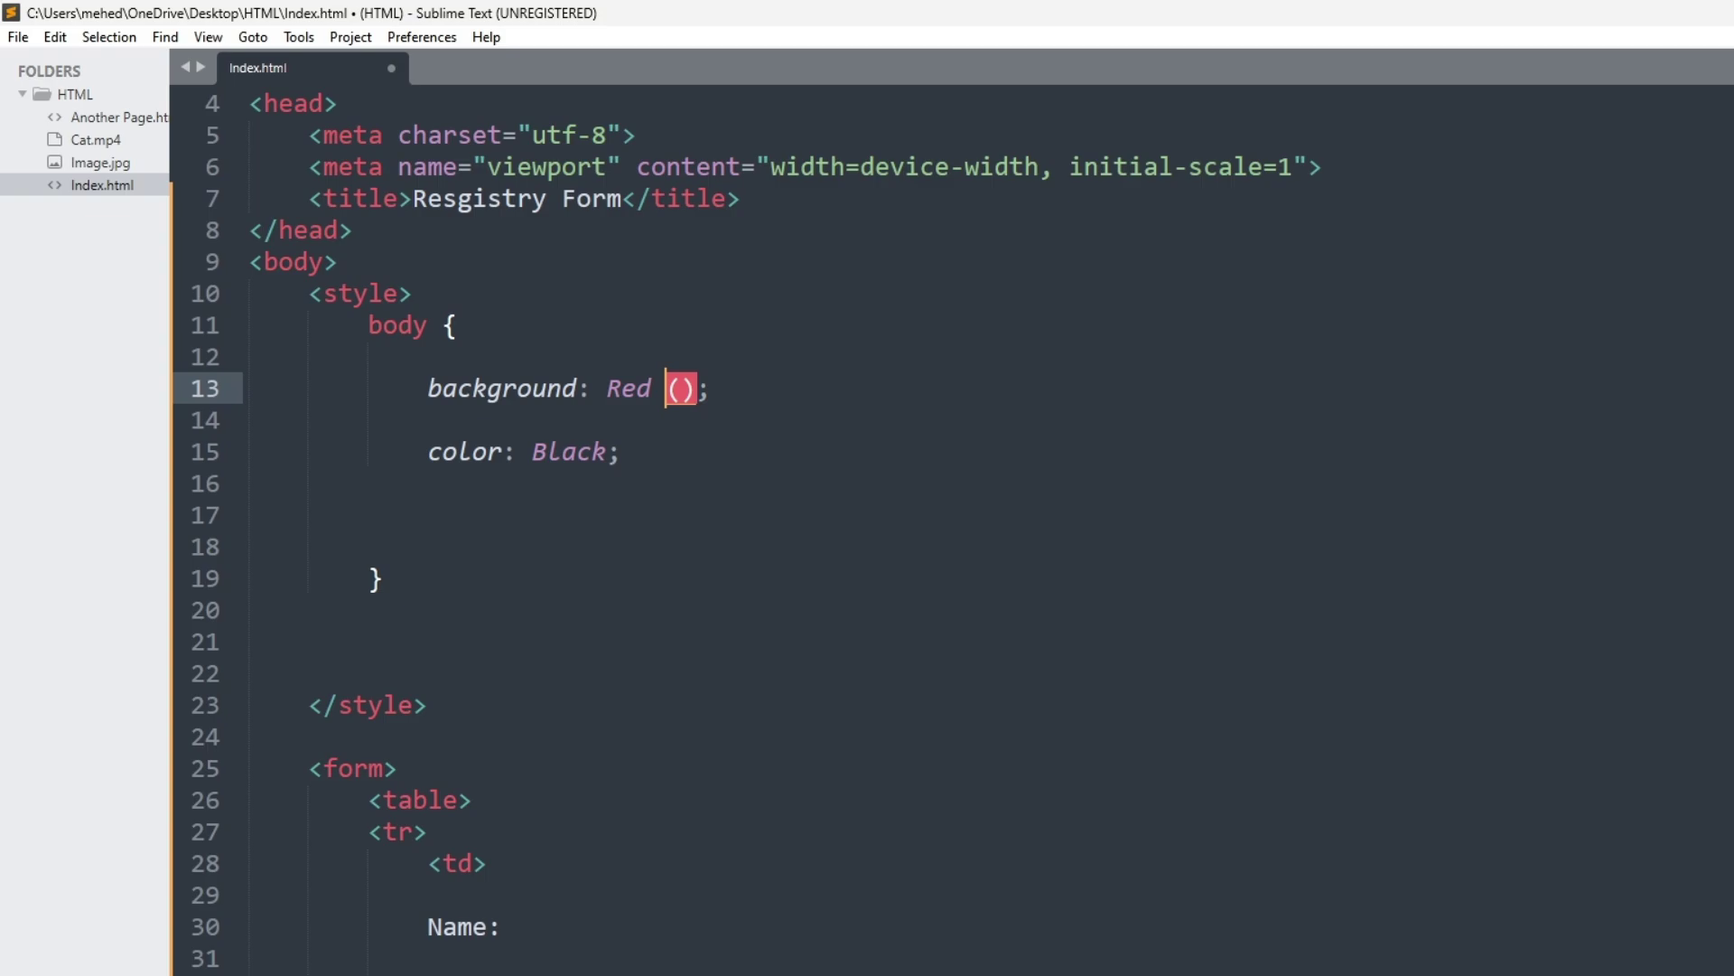
key("ctrl+s")
left_click(693, 394)
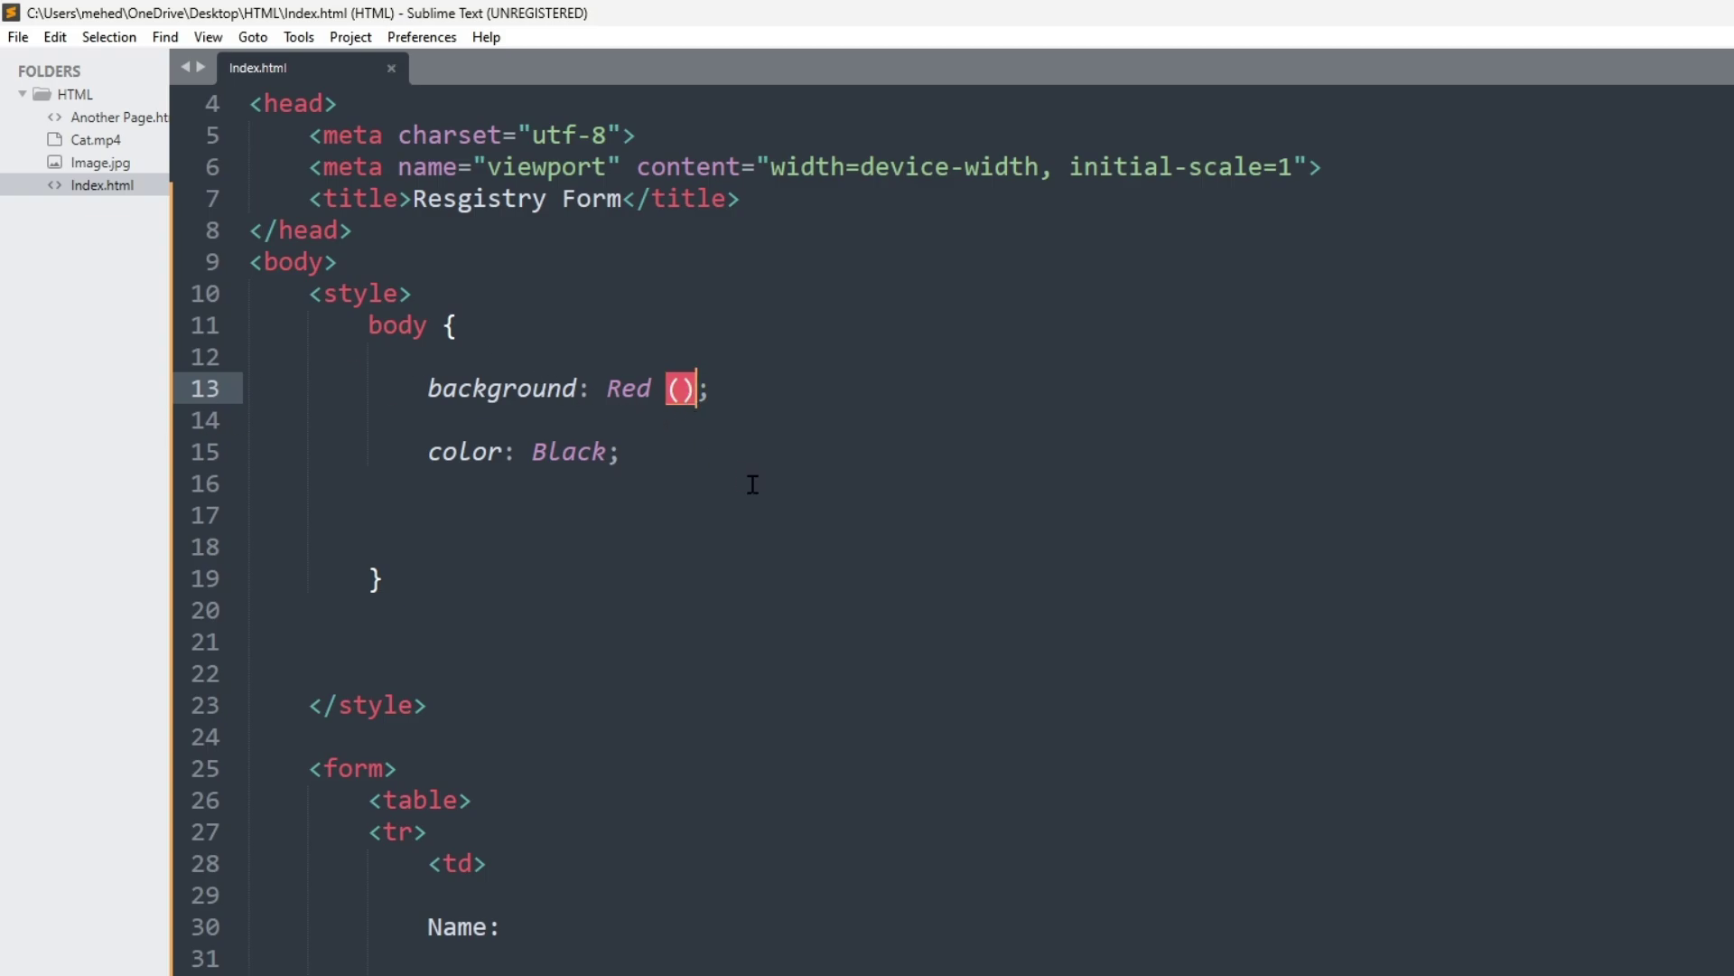
key("BackSpace")
key("BackSpace")
key("BackSpace")
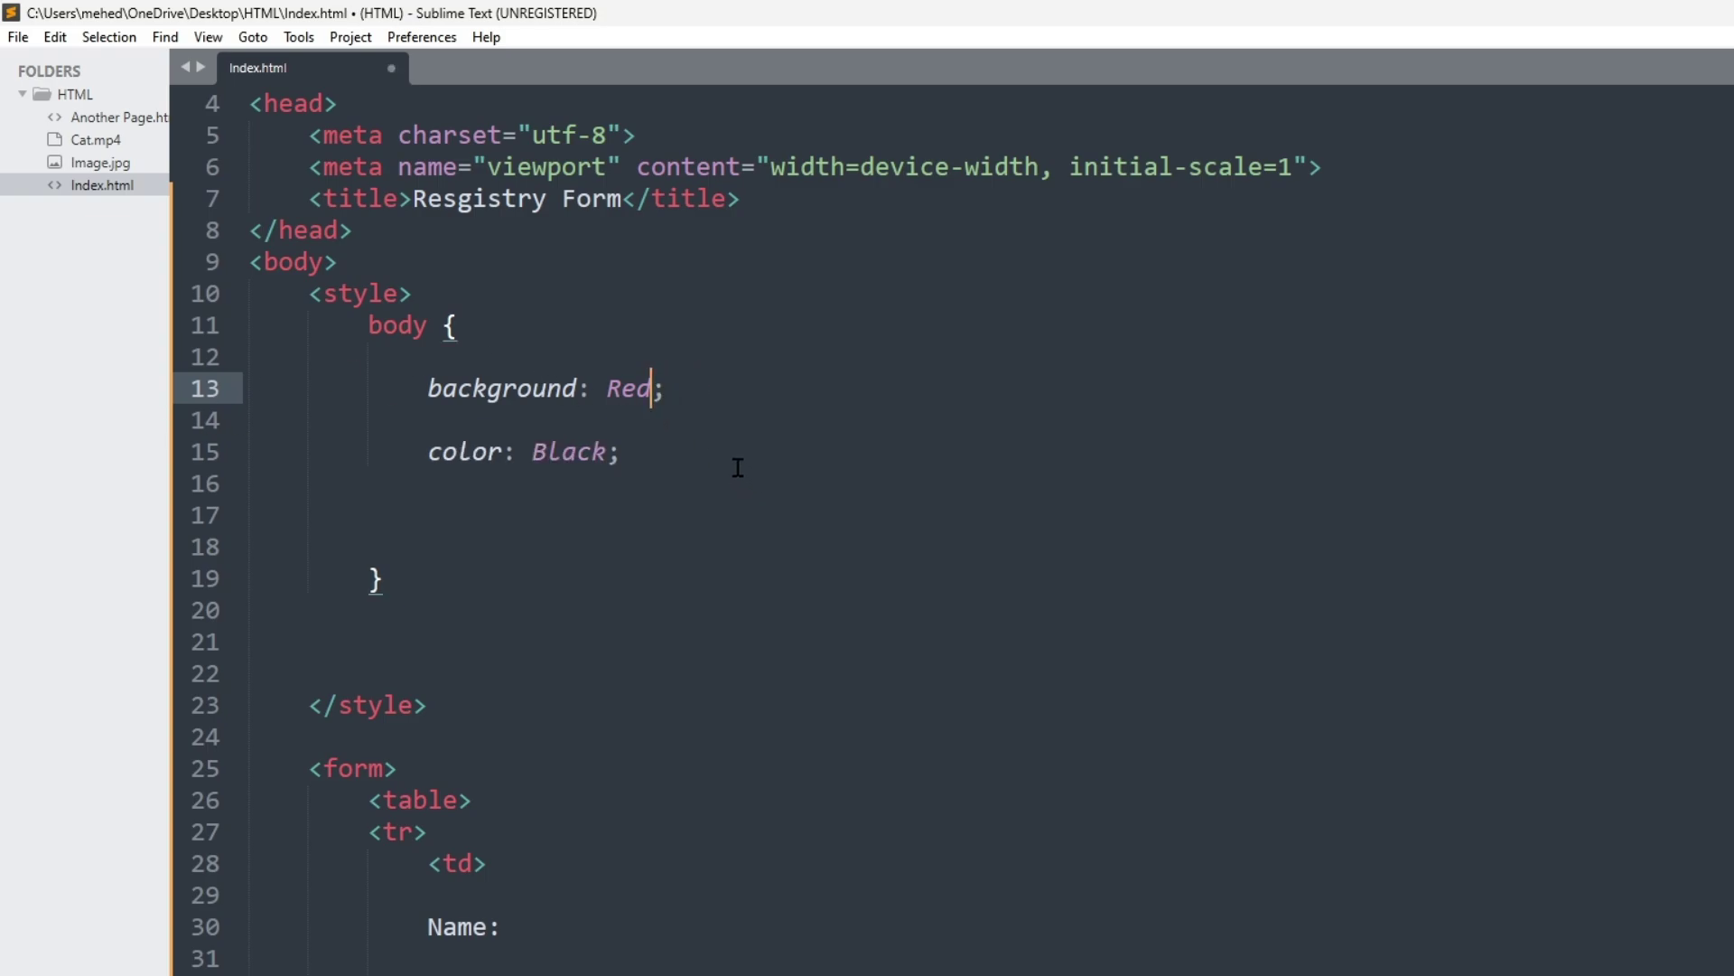
key("ctrl+s")
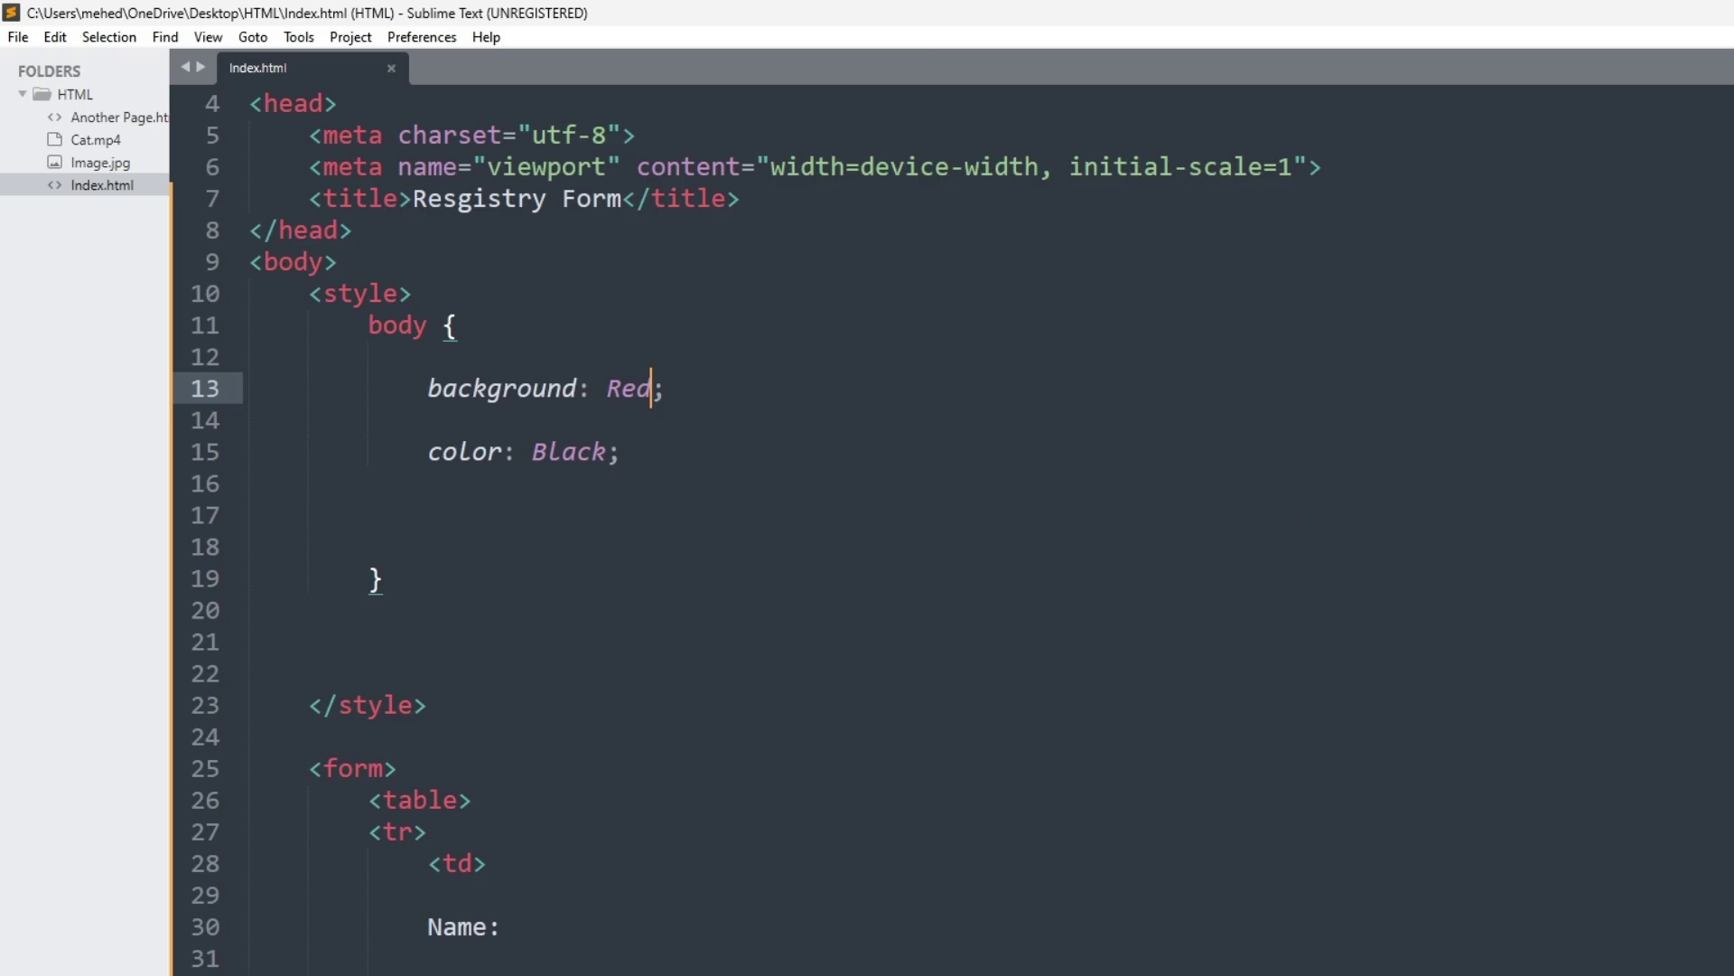
Reload Chrome to see the form on a solid red background, then return to Sublime Text.
key("alt+Tab")
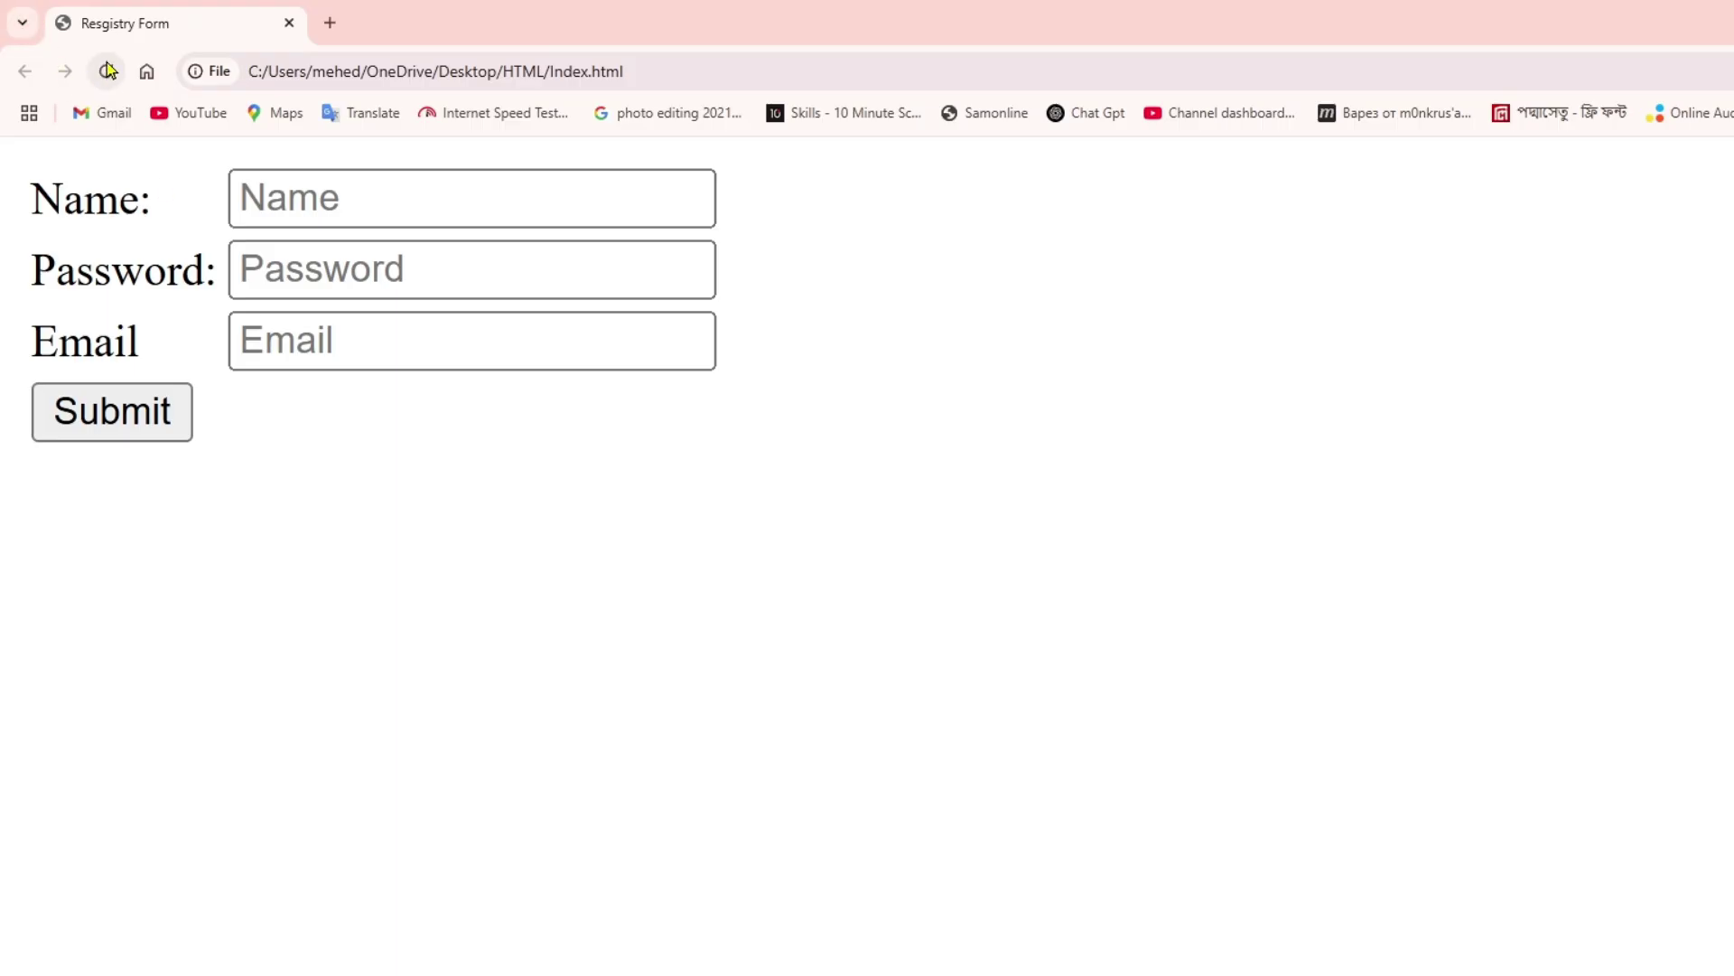
left_click(106, 71)
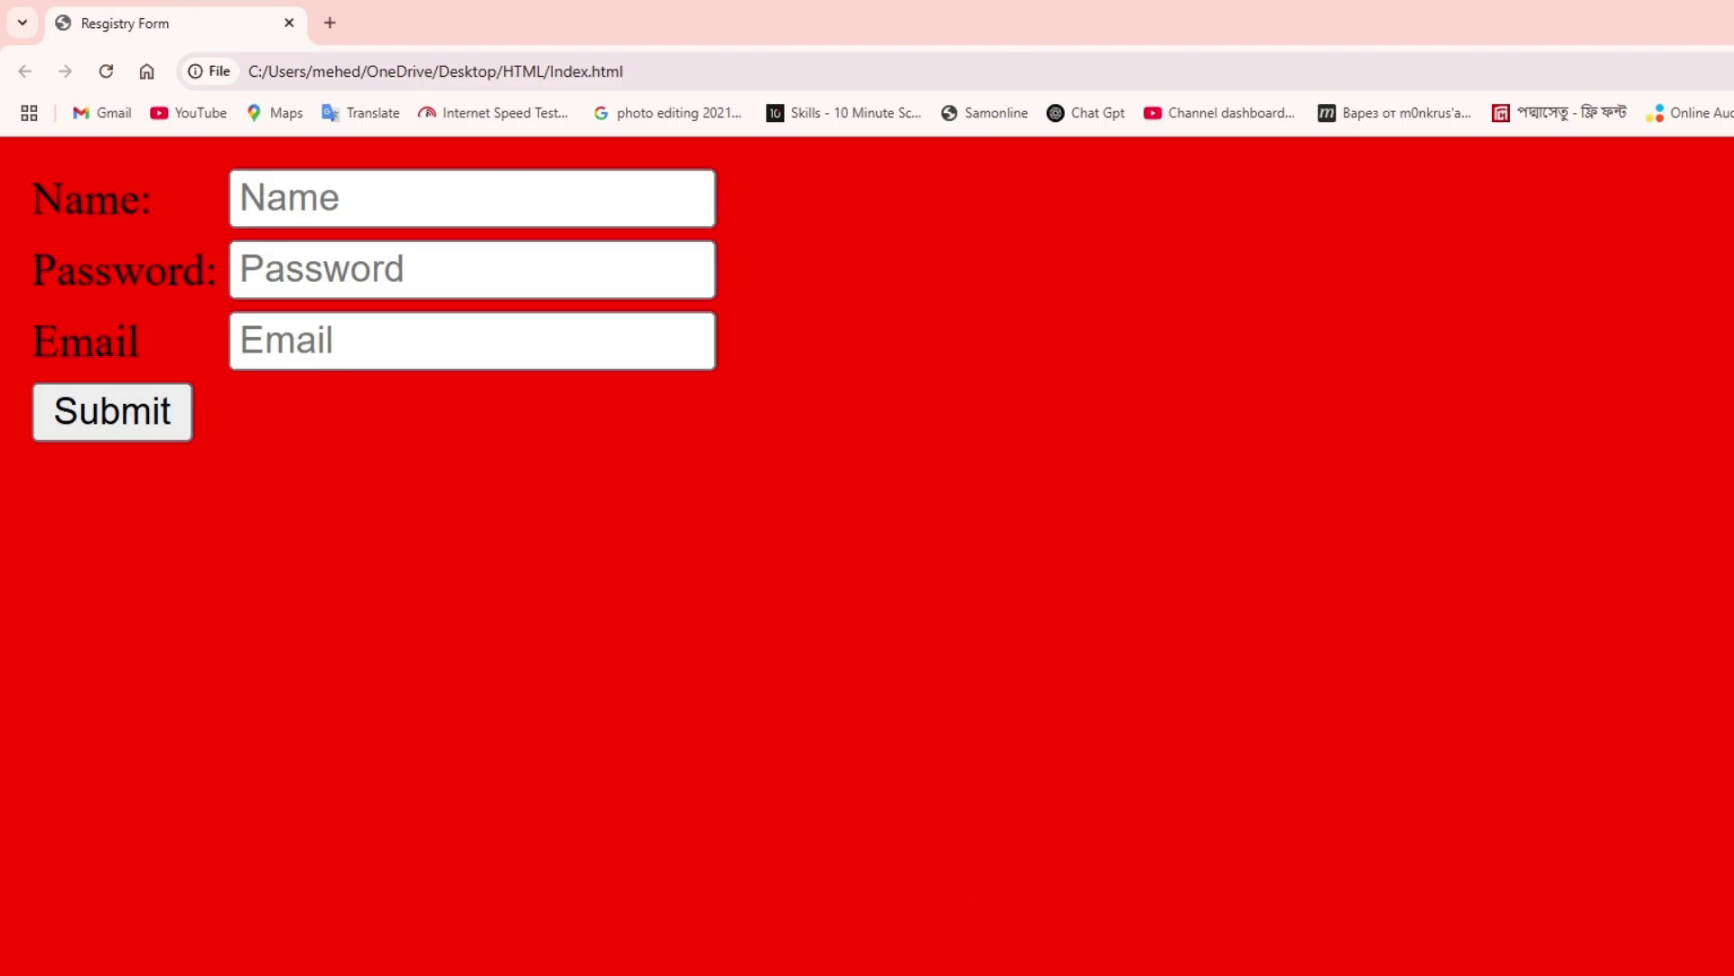
key("alt+Tab")
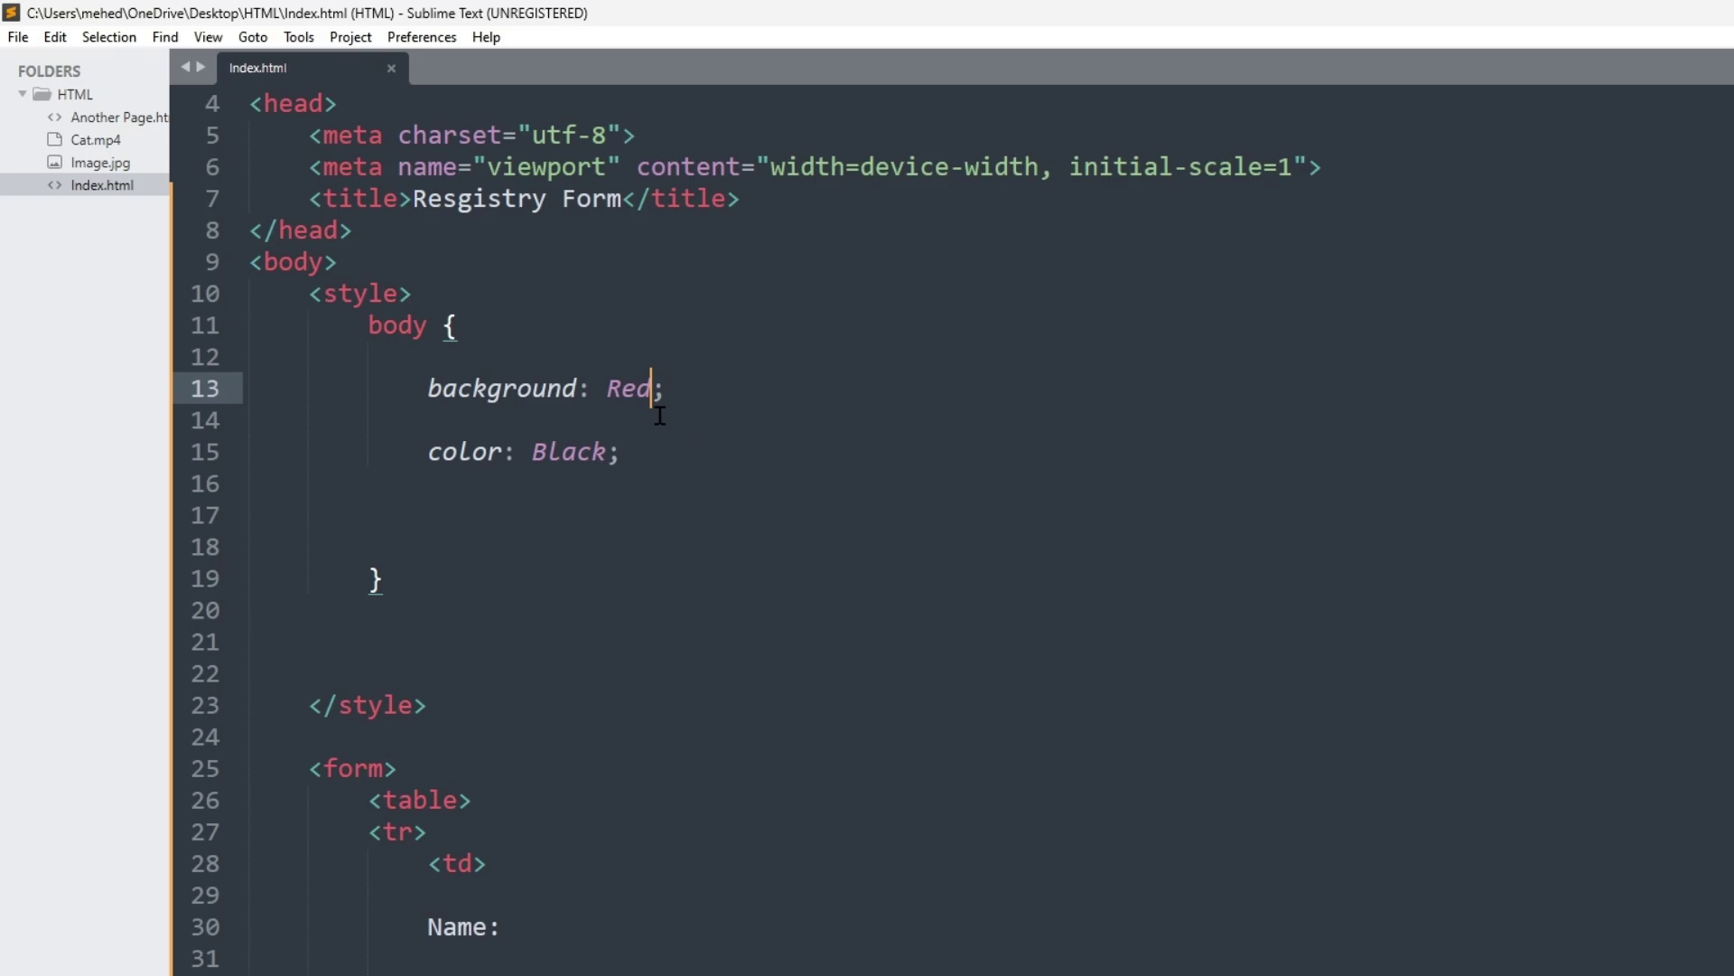
Change the body background from Red to skyblue, save, and switch to Chrome.
key("BackSpace")
key("BackSpace")
key("BackSpace")
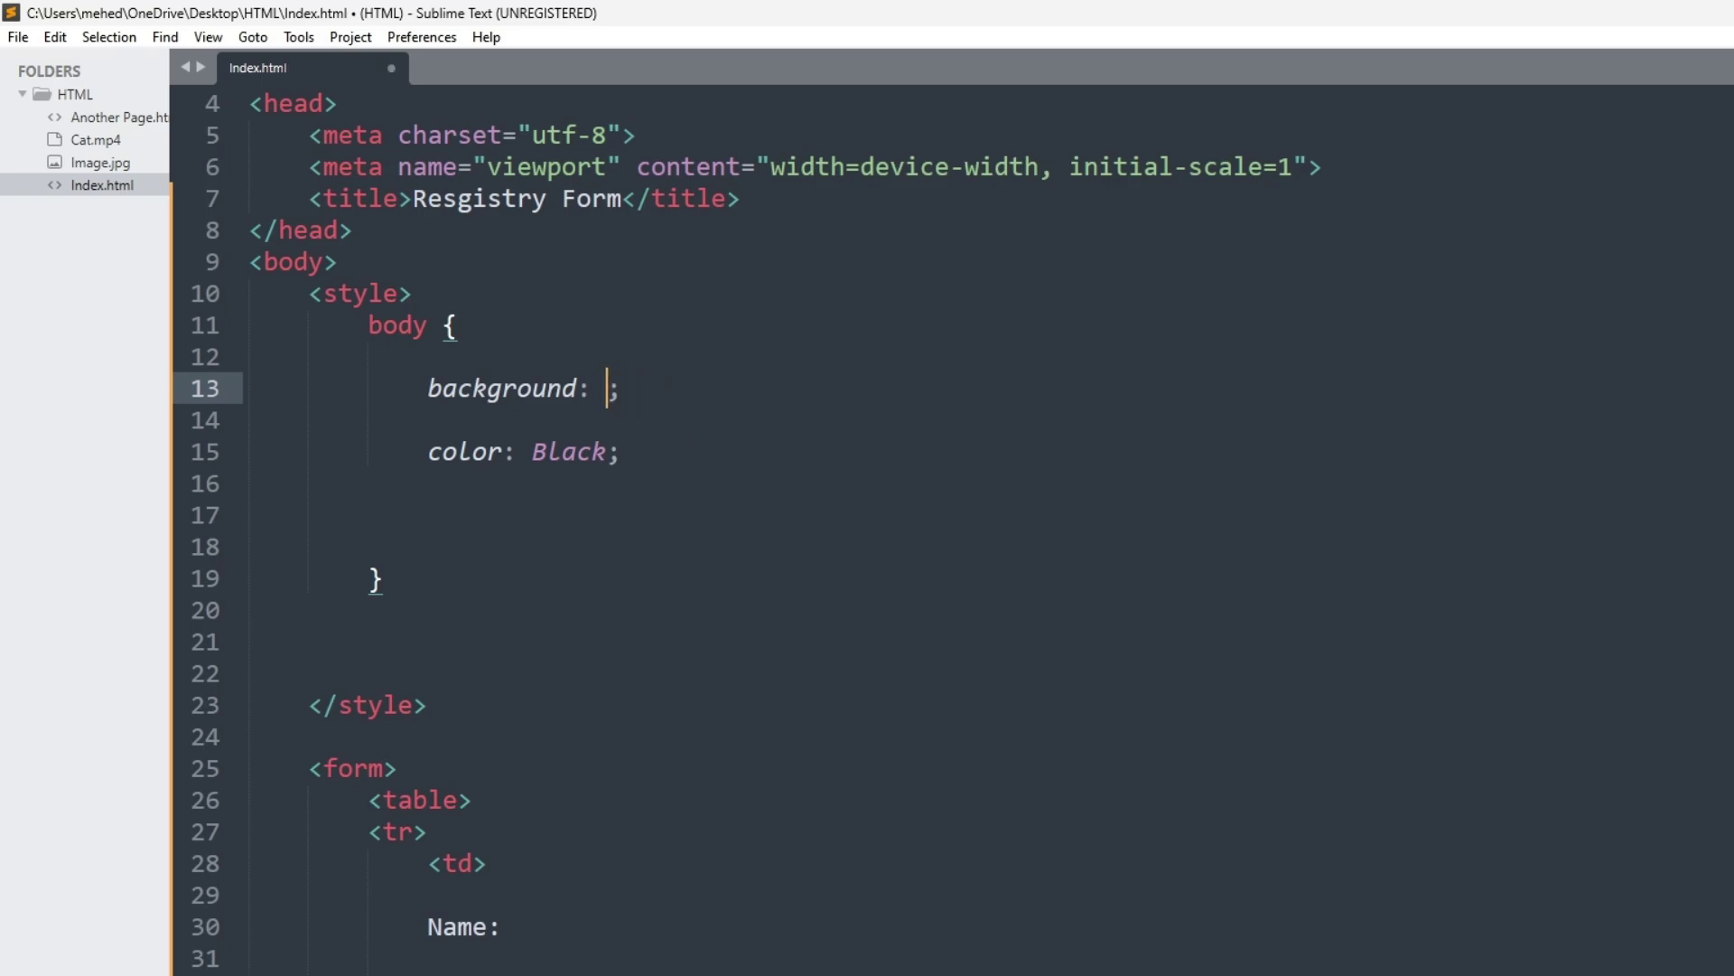
type("Sky")
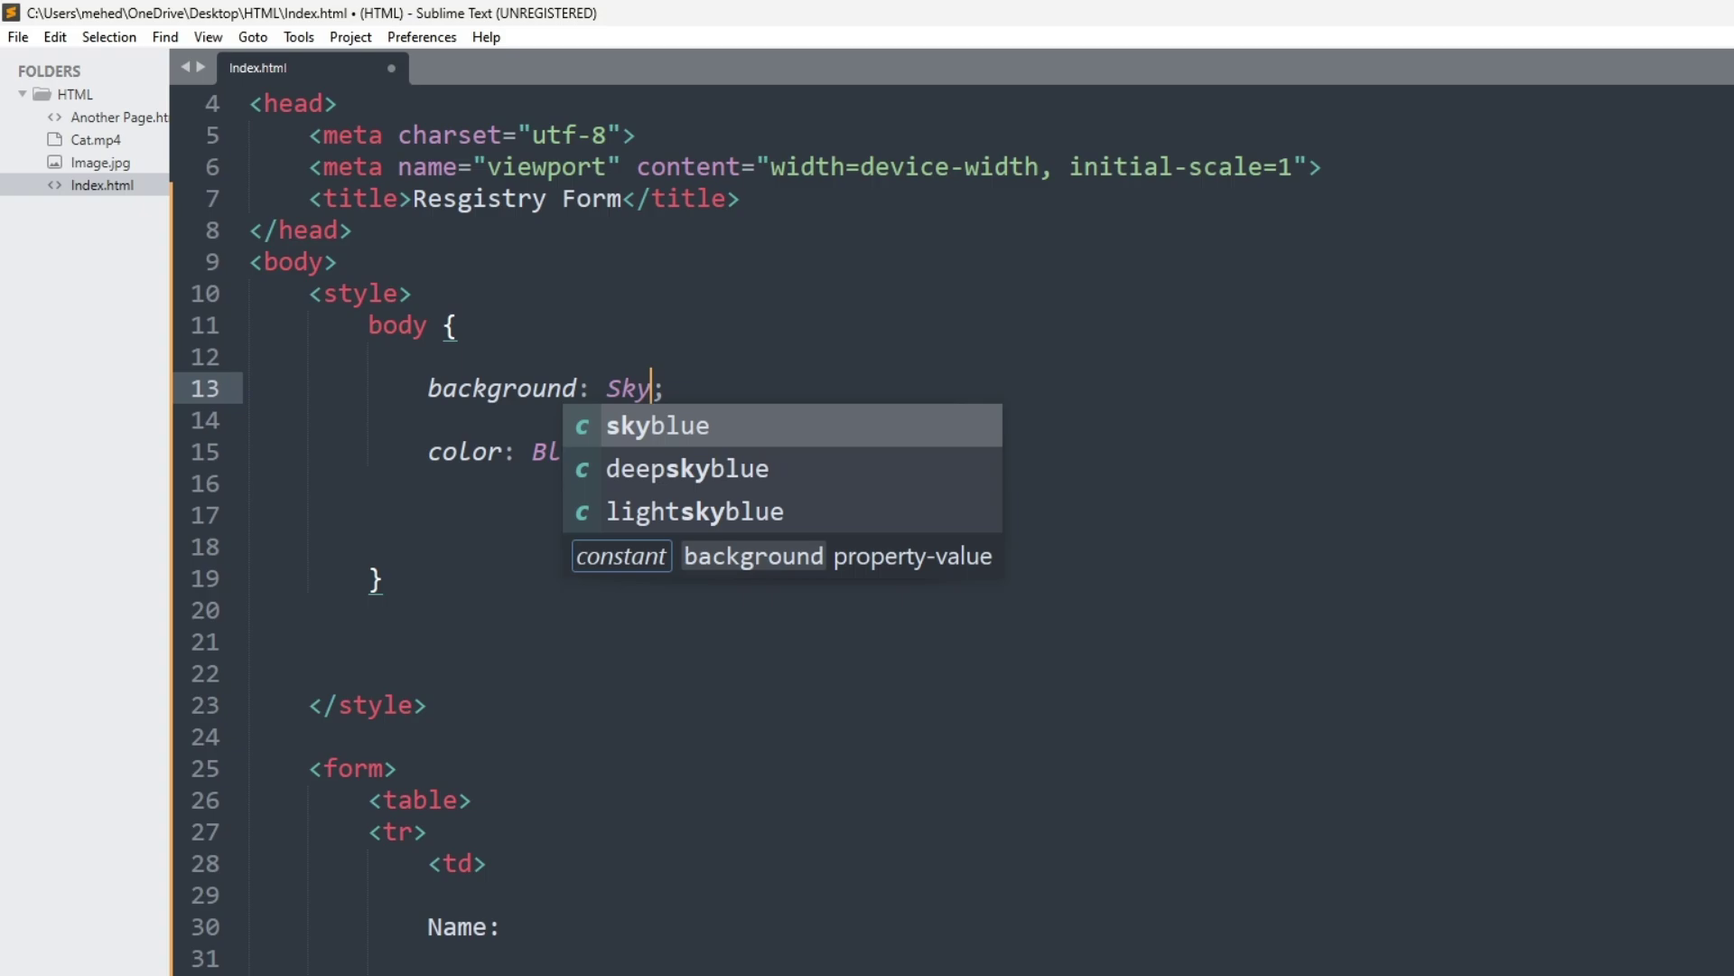
key("Return")
key("ctrl+s")
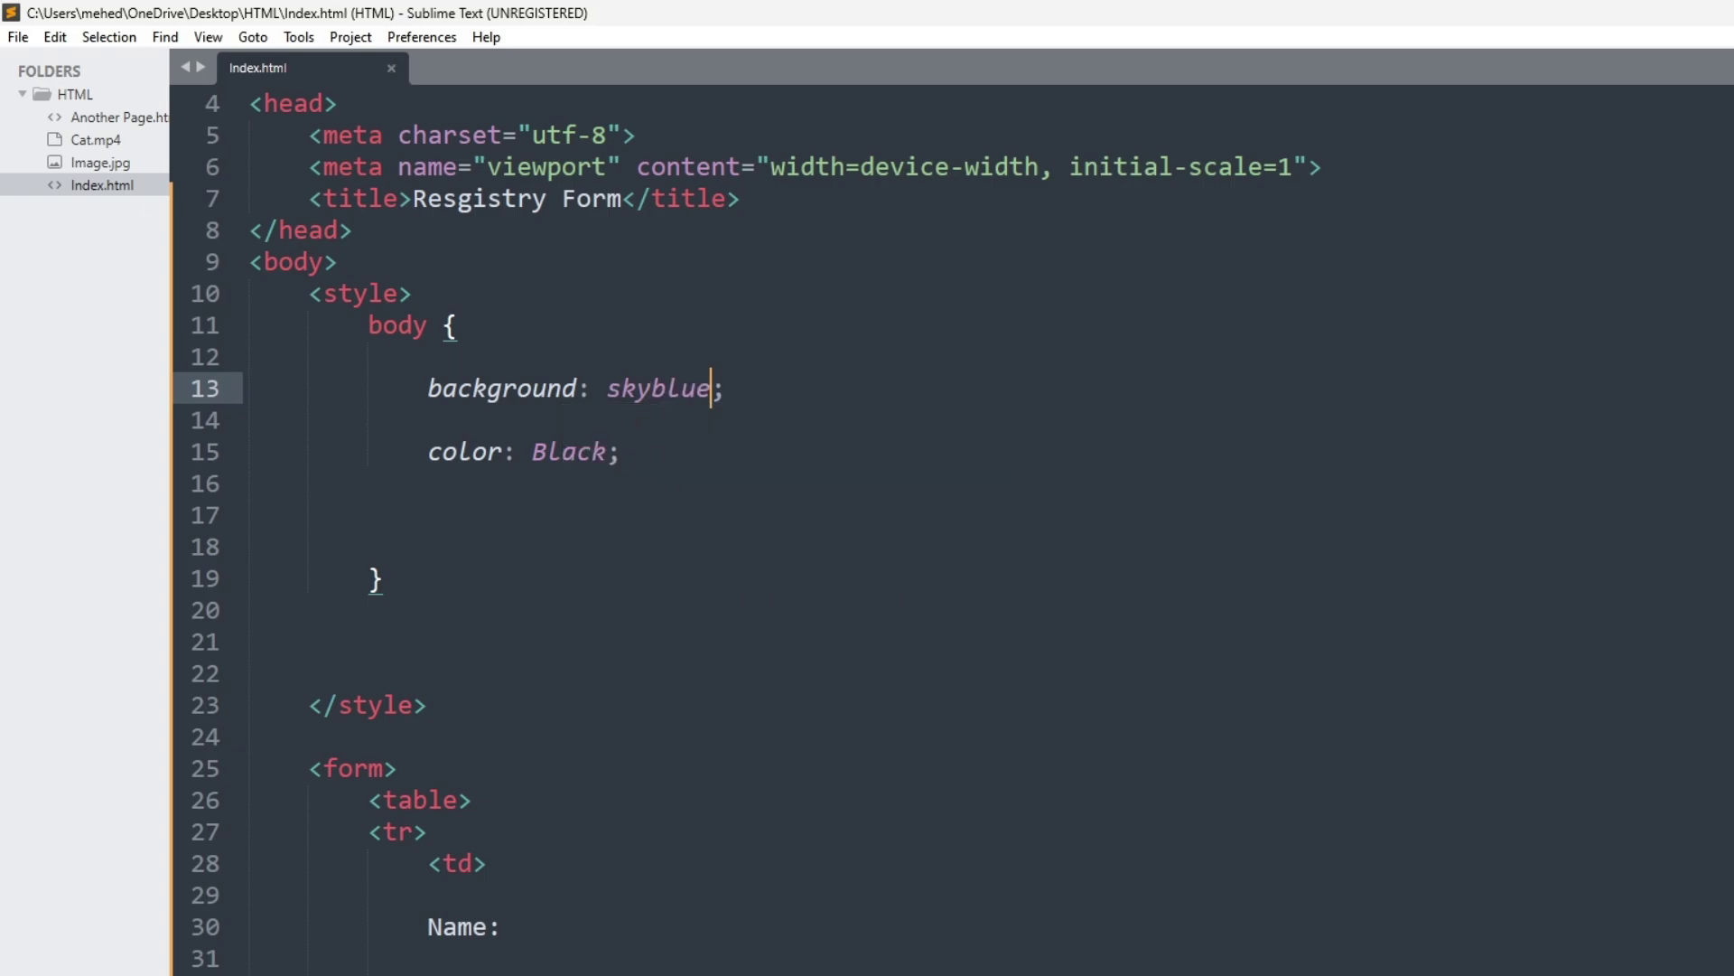
key("alt+Tab")
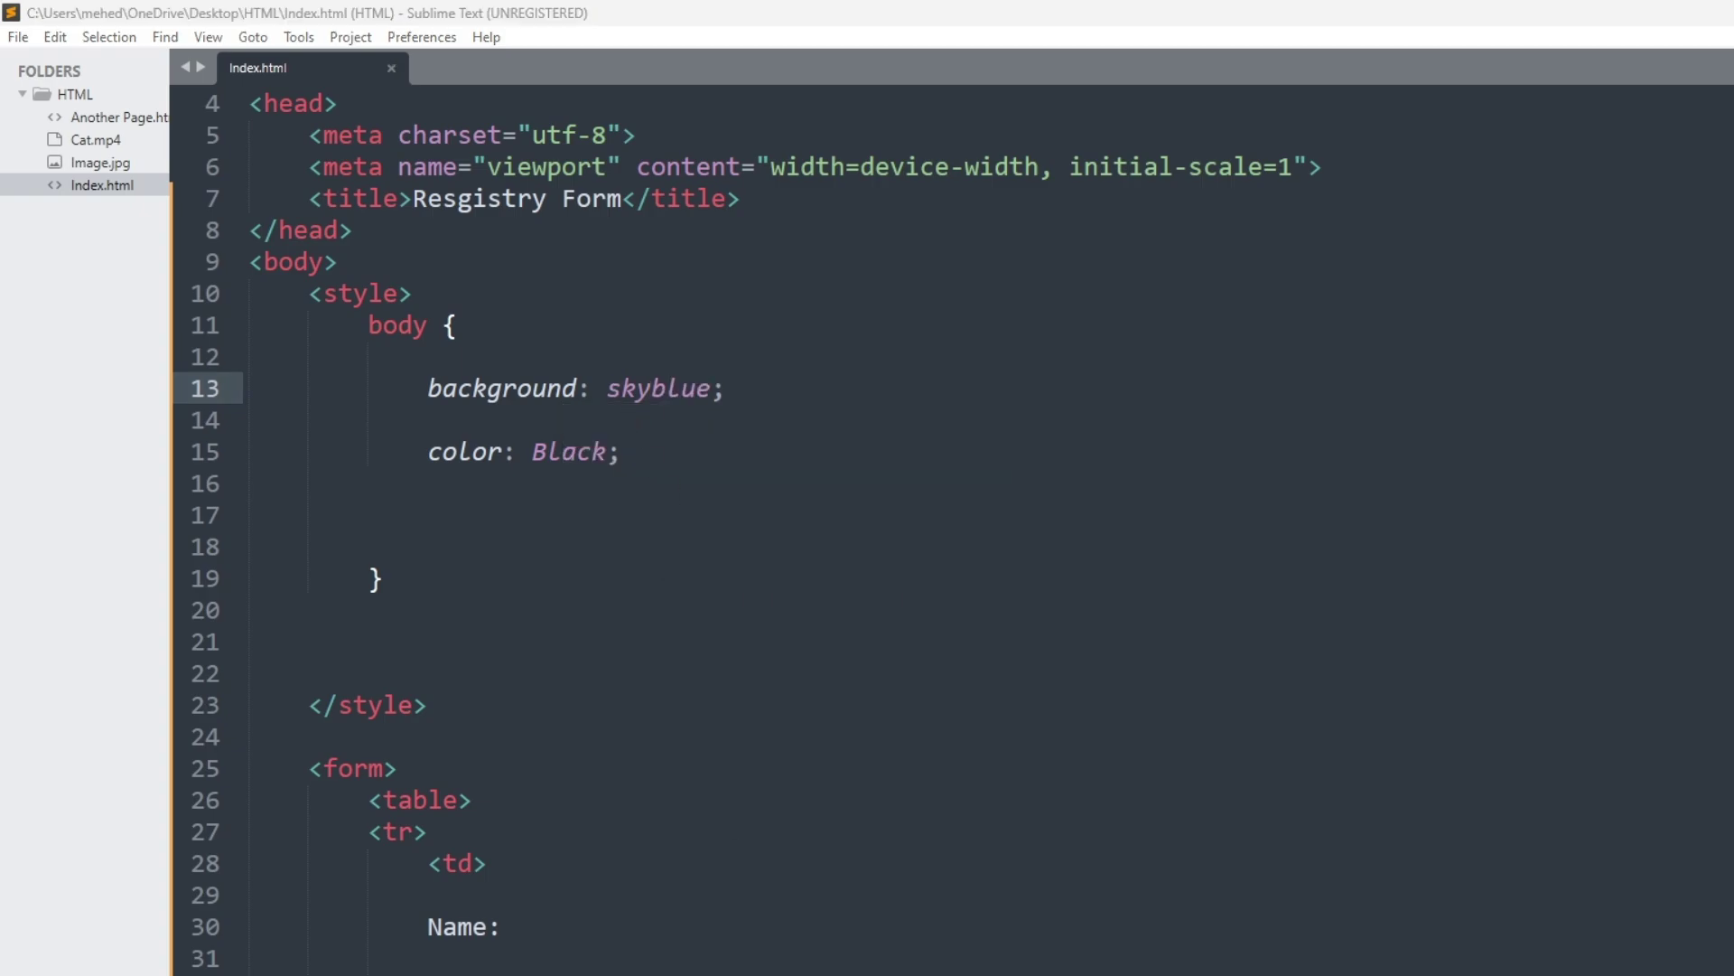
Reload the Registry Form page in Chrome to show the skyblue background and black labels.
left_click(109, 70)
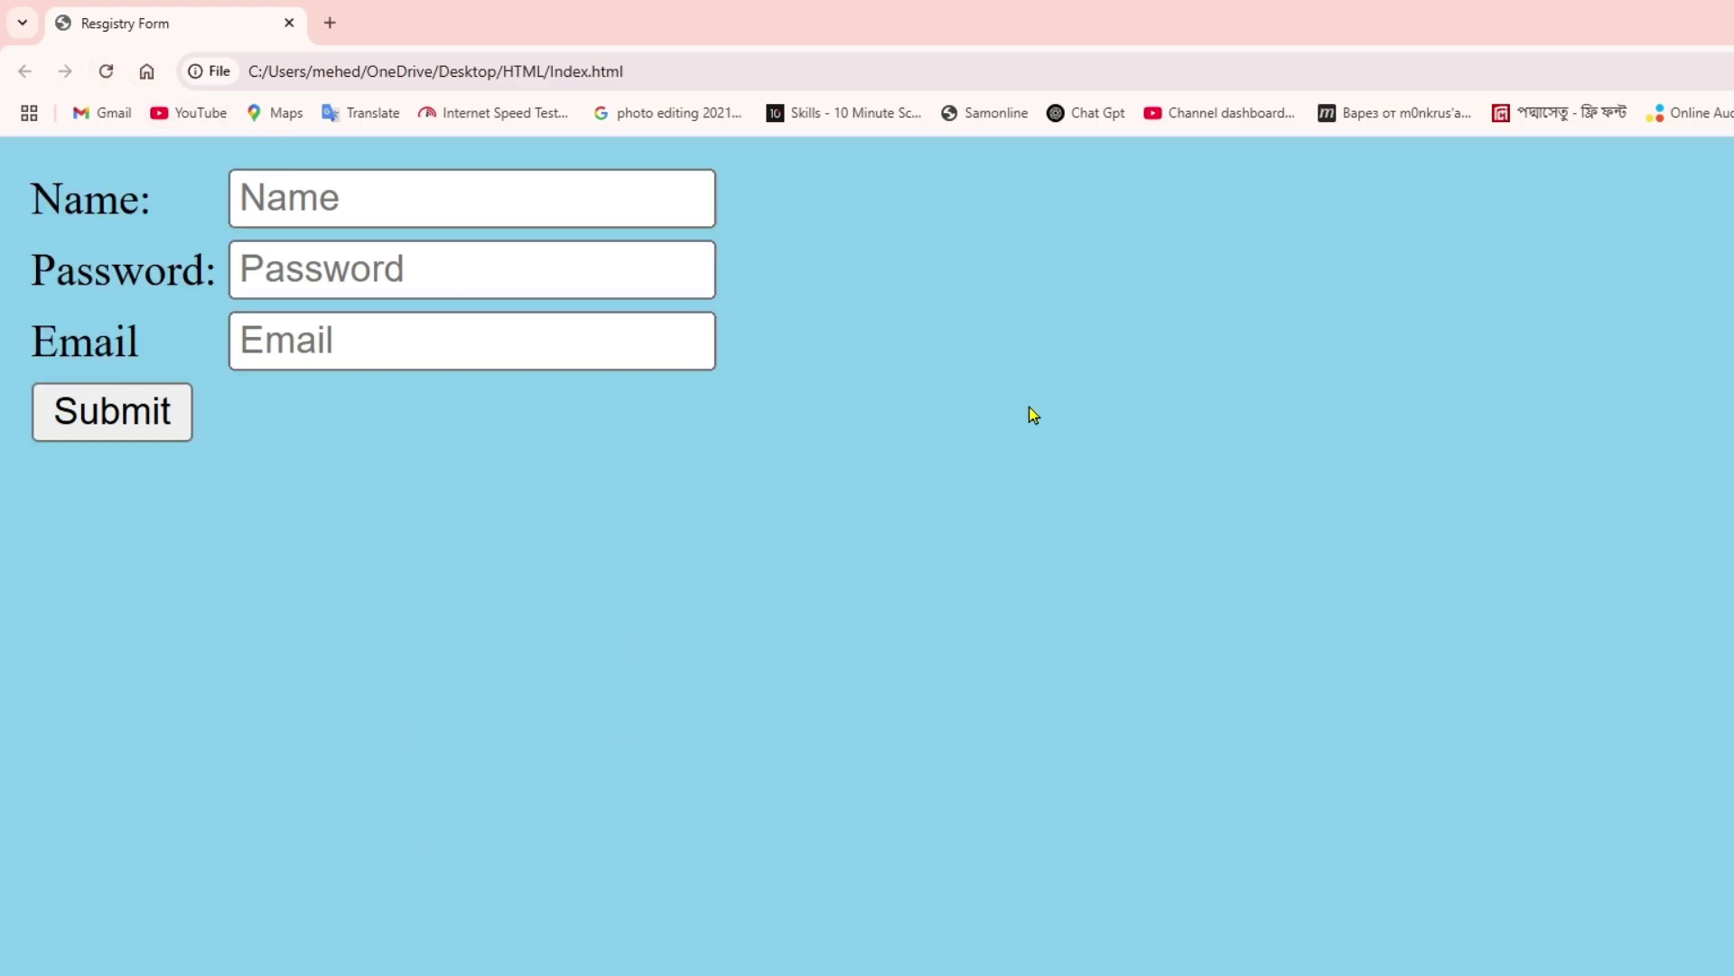